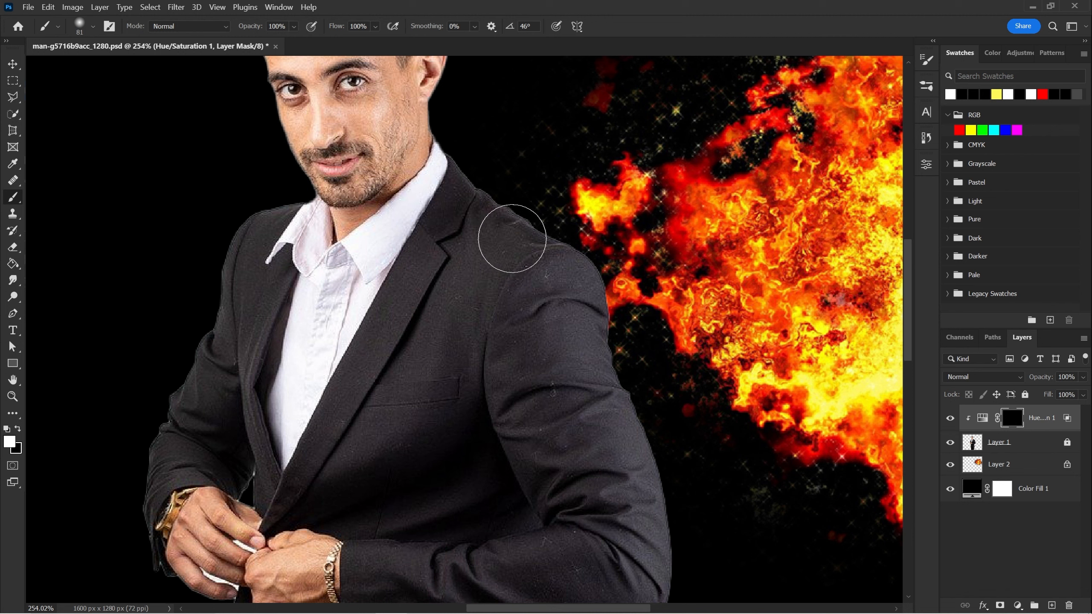
Step: Reveal the orange tint on the jacket's shoulder by painting white on the Hue/Saturation mask, and hide it again by painting black
{"action": "mouse_move", "coordinate": [553, 183]}
{"action": "left_mouse_down"}
{"action": "mouse_move", "coordinate": [562, 234]}
{"action": "mouse_move", "coordinate": [522, 316]}
{"action": "mouse_move", "coordinate": [503, 311]}
{"action": "mouse_move", "coordinate": [520, 246]}
{"action": "left_mouse_up"}
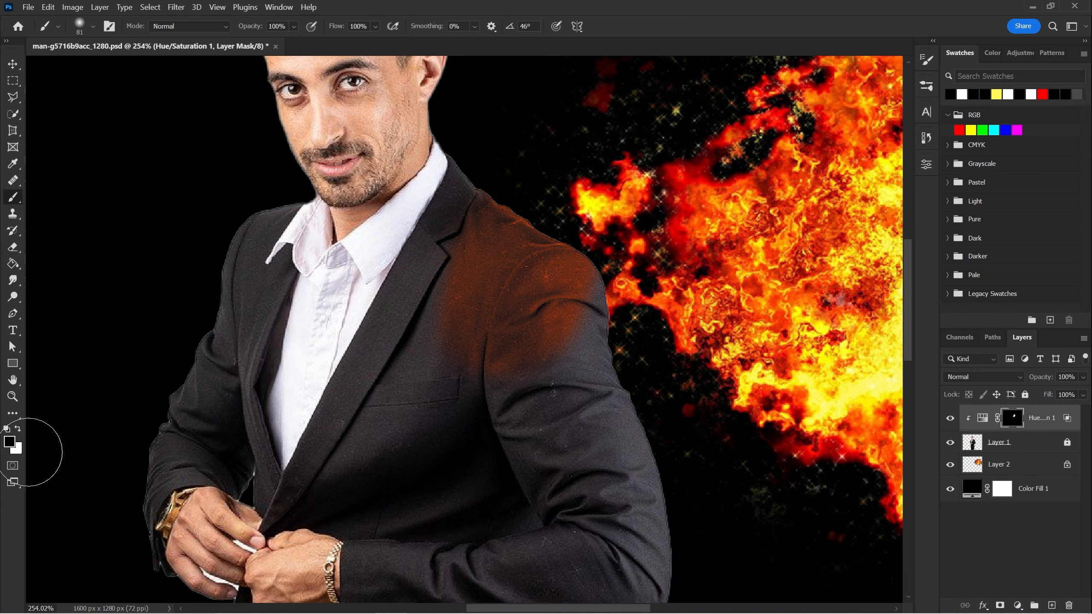
{"action": "mouse_move", "coordinate": [480, 175]}
{"action": "left_mouse_down"}
{"action": "mouse_move", "coordinate": [630, 167]}
{"action": "mouse_move", "coordinate": [570, 167]}
{"action": "mouse_move", "coordinate": [568, 244]}
{"action": "left_mouse_up"}
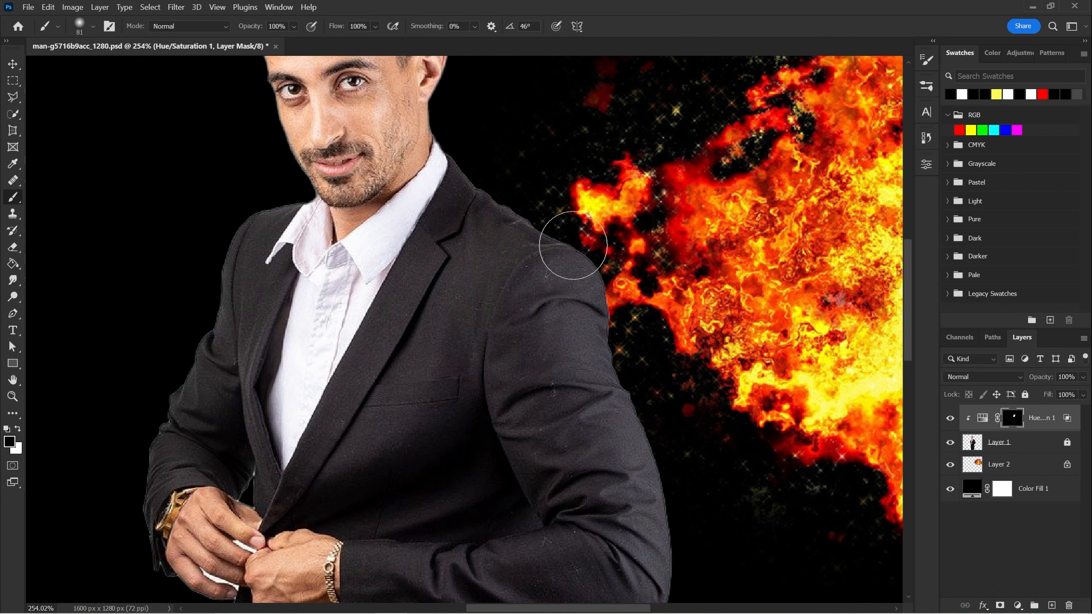
{"action": "left_click_drag", "start_coordinate": [414, 258], "coordinate": [352, 351]}
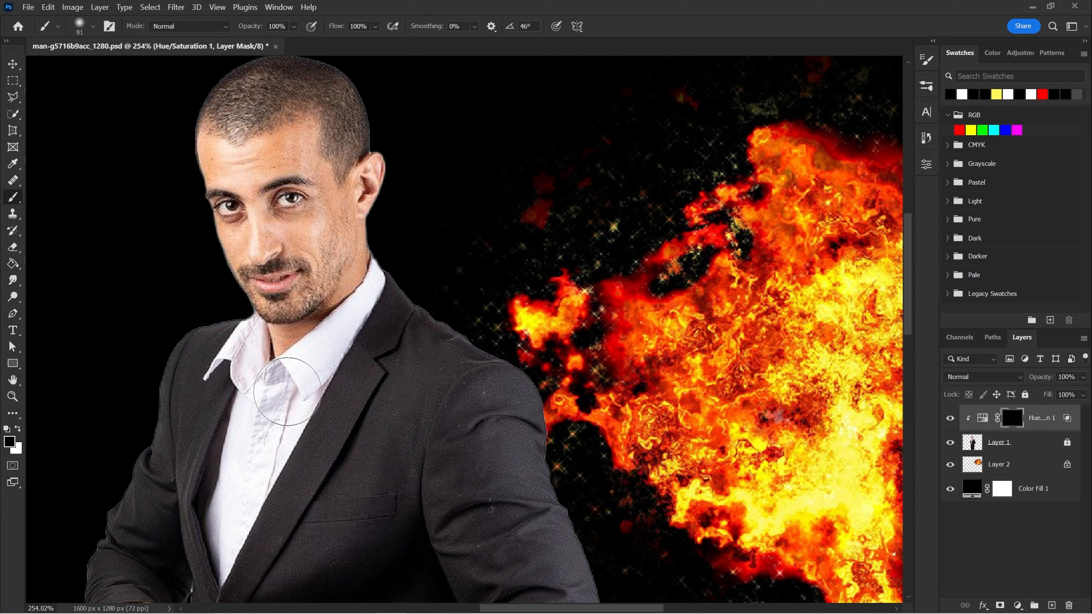
Step: Try tinting the jacket side and sleeve farthest from the fire with white on the Hue/Saturation mask, and undo the stroke
{"action": "left_click_drag", "start_coordinate": [288, 392], "coordinate": [87, 199]}
{"action": "left_click_drag", "start_coordinate": [82, 289], "coordinate": [86, 289], "text": "ctrl"}
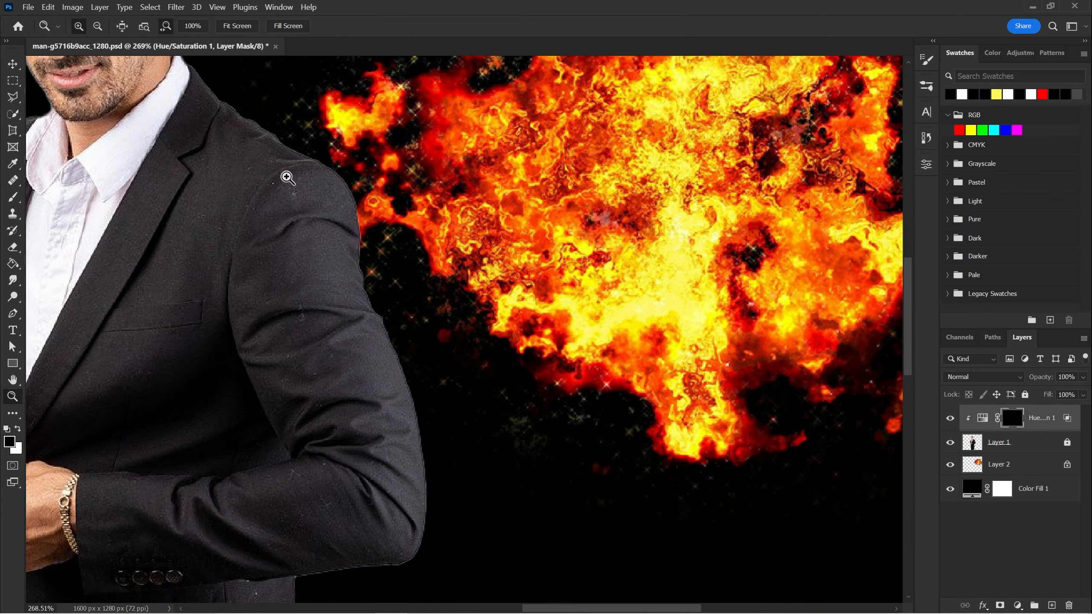
{"action": "left_click_drag", "start_coordinate": [287, 177], "coordinate": [375, 347]}
{"action": "left_click_drag", "start_coordinate": [421, 377], "coordinate": [396, 339]}
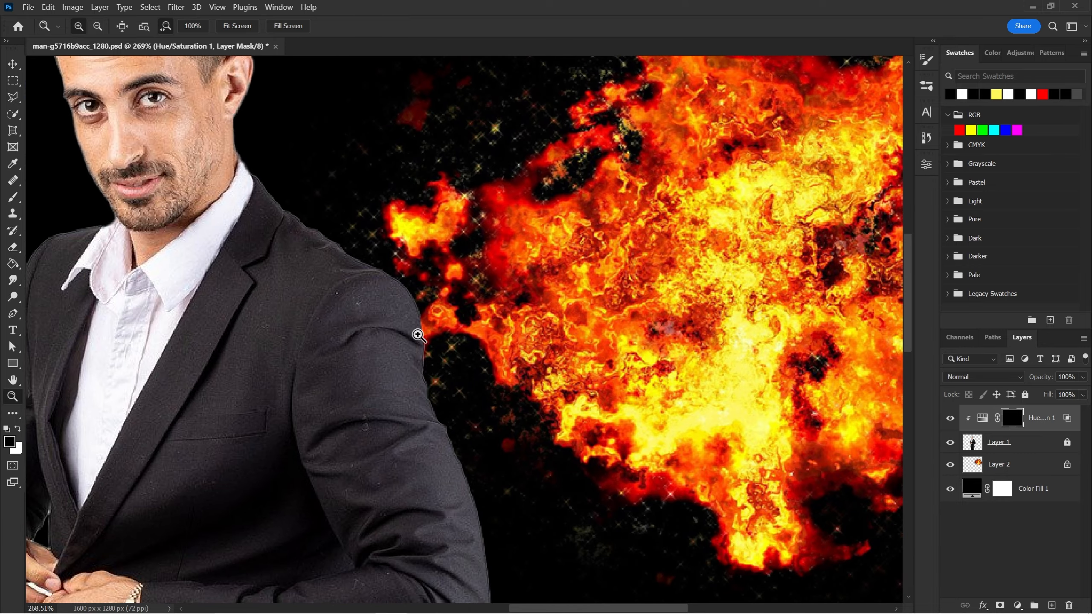
{"action": "key", "text": "b"}
{"action": "mouse_move", "coordinate": [366, 244]}
{"action": "left_mouse_down"}
{"action": "mouse_move", "coordinate": [475, 407]}
{"action": "mouse_move", "coordinate": [446, 345]}
{"action": "left_mouse_up"}
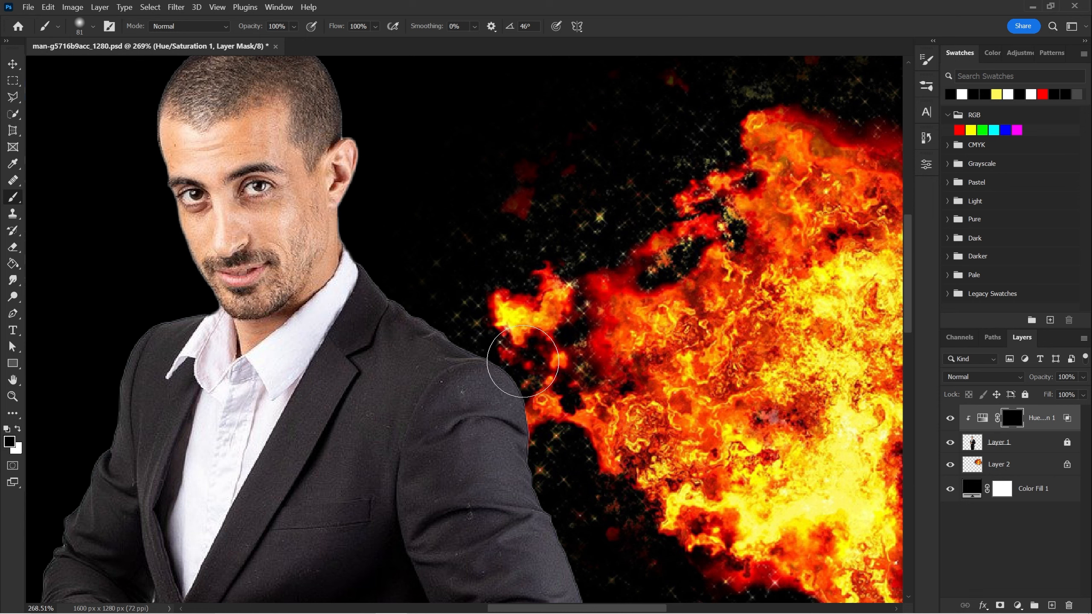
{"action": "left_click_drag", "start_coordinate": [402, 335], "coordinate": [390, 244]}
{"action": "key", "text": "x"}
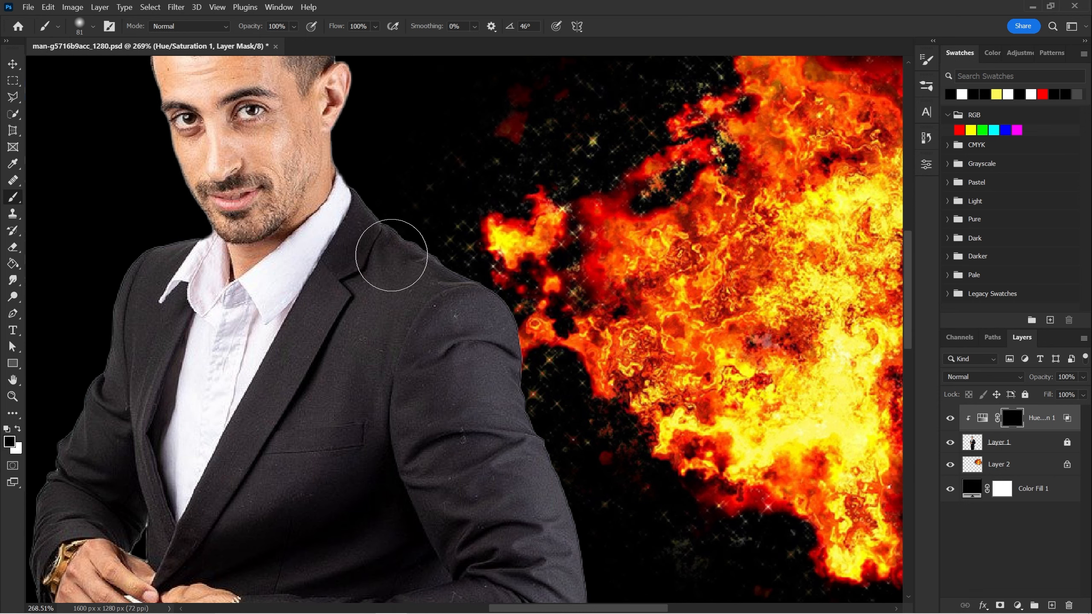
{"action": "left_click_drag", "start_coordinate": [355, 322], "coordinate": [394, 235]}
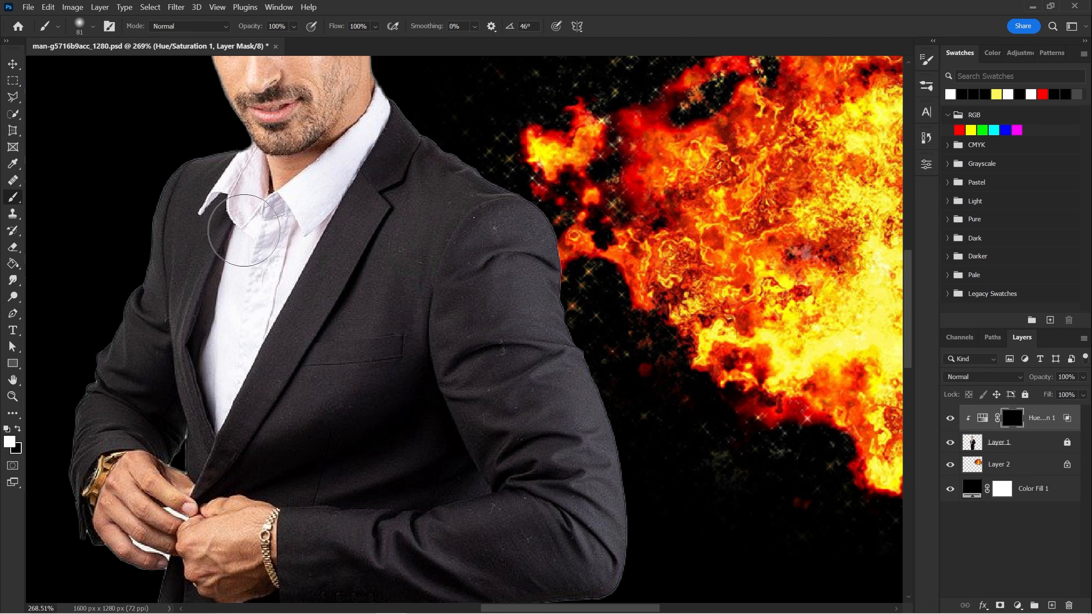
{"action": "mouse_move", "coordinate": [183, 195]}
{"action": "left_mouse_down"}
{"action": "mouse_move", "coordinate": [127, 470]}
{"action": "mouse_move", "coordinate": [165, 486]}
{"action": "left_mouse_up"}
{"action": "key", "text": "z"}
{"action": "left_click_drag", "start_coordinate": [391, 288], "coordinate": [358, 280]}
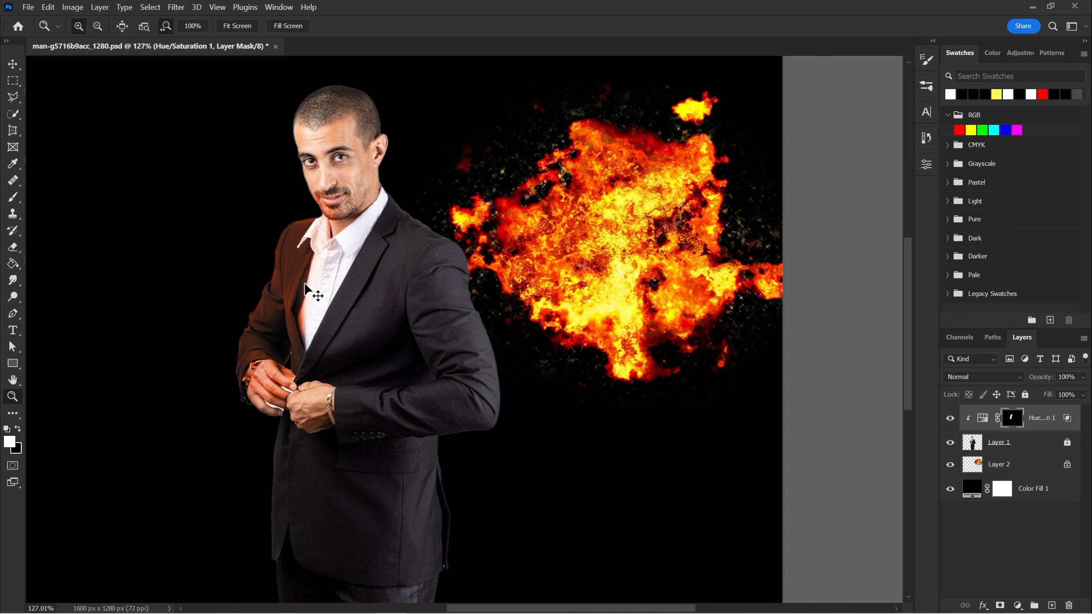
{"action": "key", "text": "ctrl+z"}
{"action": "key", "text": "b"}
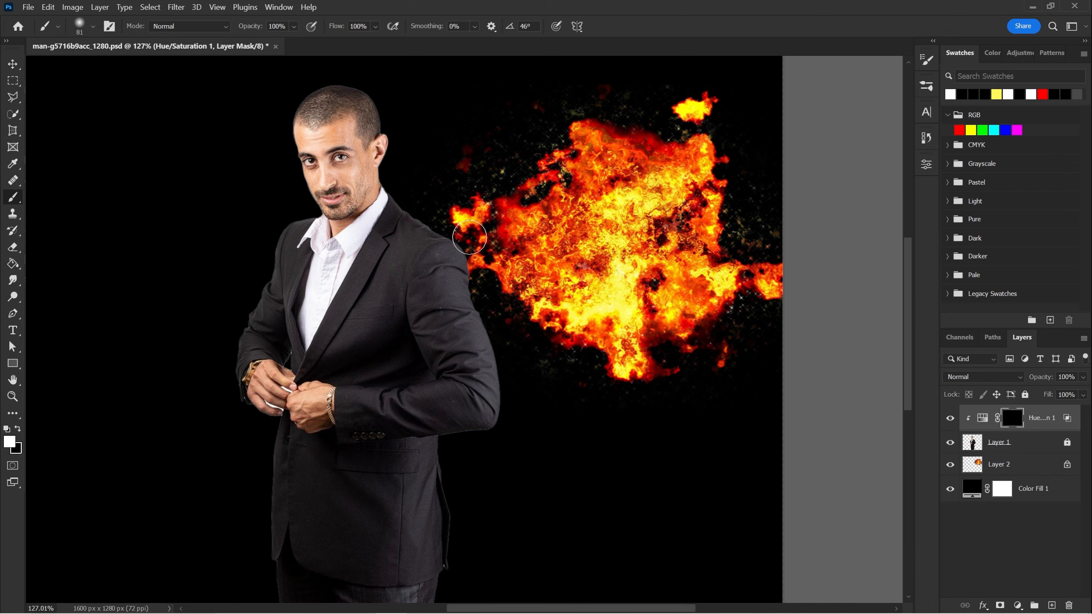
Step: Try tinting the shoulder and sleeve facing the fire with a broad white stroke on the mask, and undo it
{"action": "key", "text": "z"}
{"action": "left_click_drag", "start_coordinate": [458, 228], "coordinate": [484, 233]}
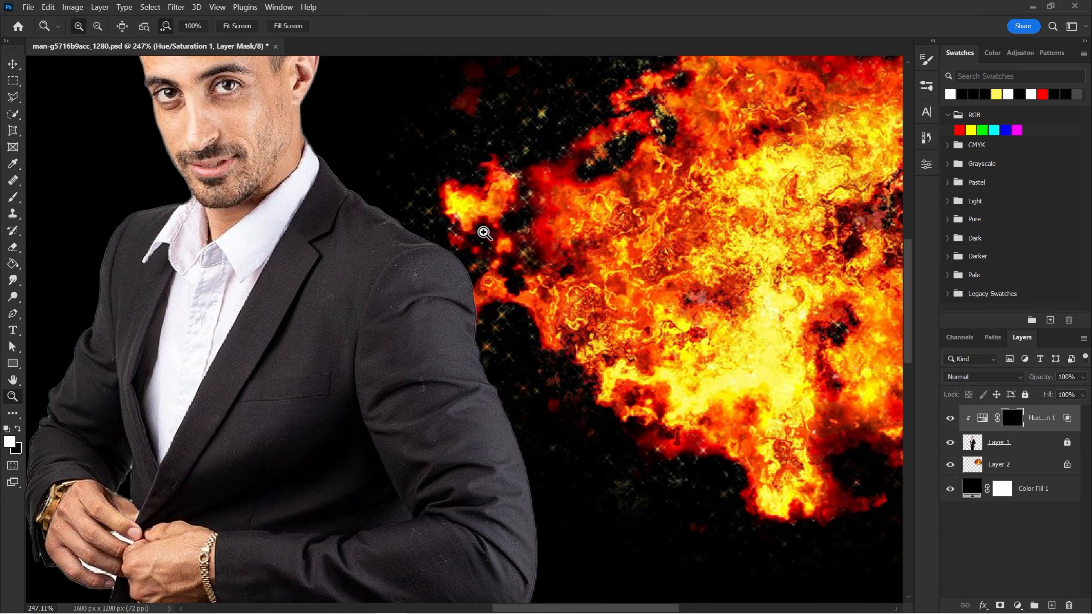
{"action": "left_click_drag", "start_coordinate": [484, 240], "coordinate": [464, 283]}
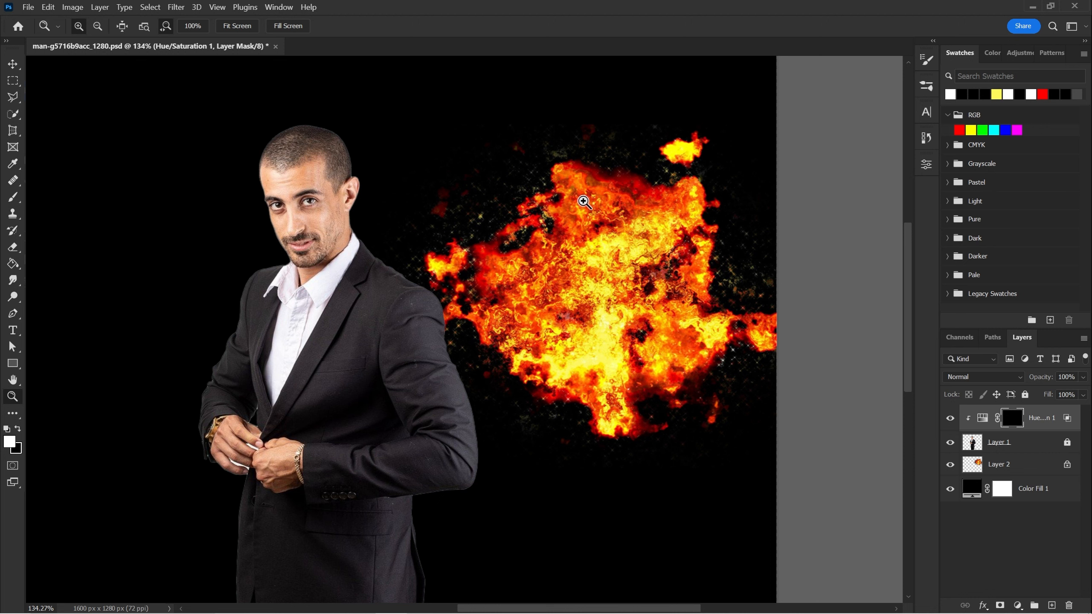
{"action": "key", "text": "b"}
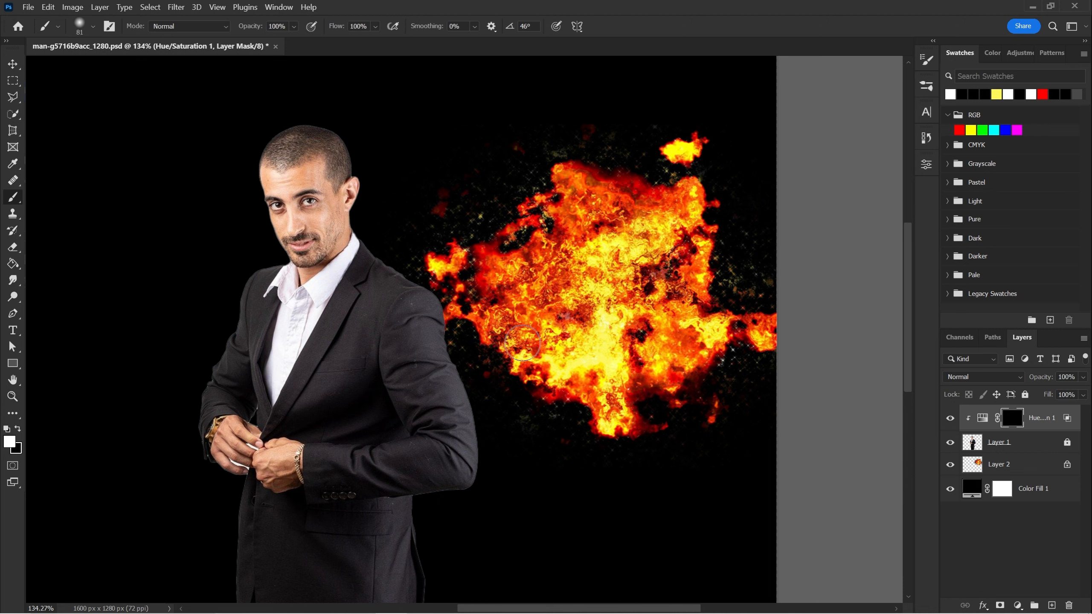
{"action": "left_click_drag", "start_coordinate": [494, 401], "coordinate": [503, 369]}
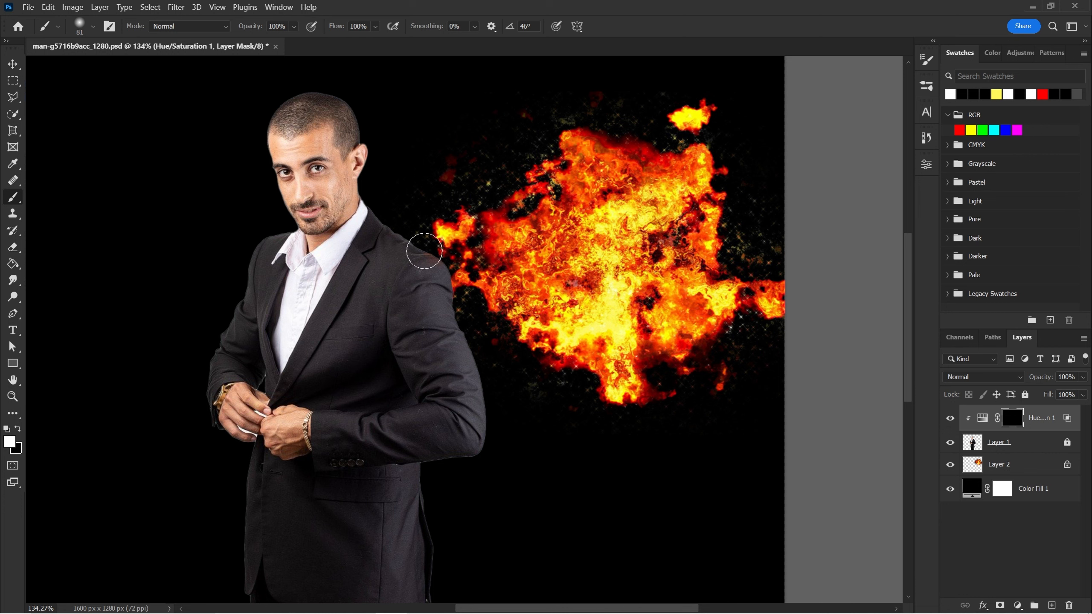
{"action": "mouse_move", "coordinate": [421, 330]}
{"action": "left_mouse_down"}
{"action": "mouse_move", "coordinate": [435, 249]}
{"action": "mouse_move", "coordinate": [502, 339]}
{"action": "left_mouse_up"}
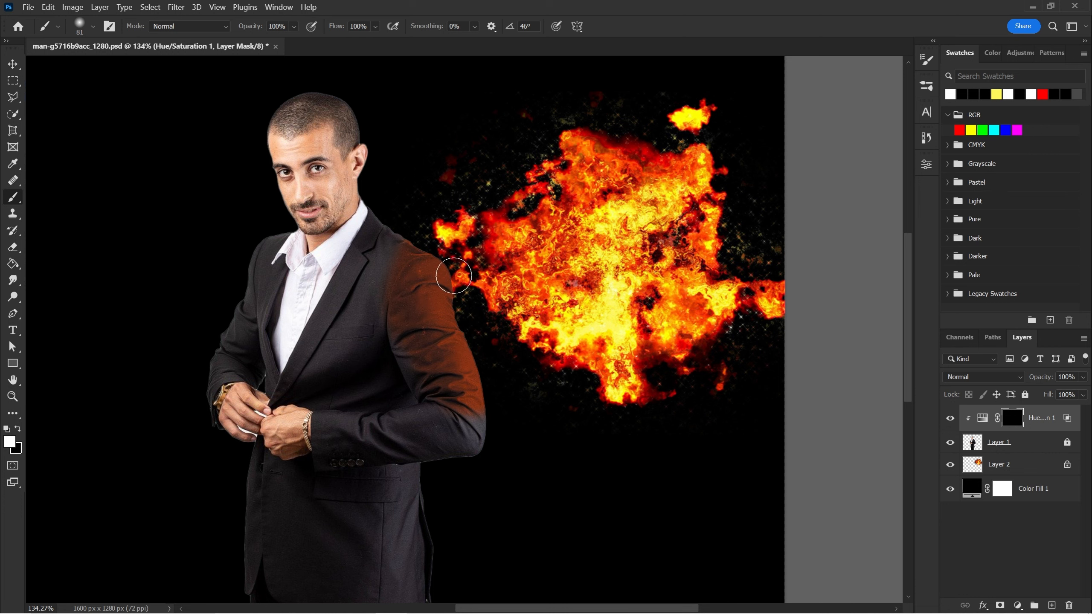
{"action": "left_click_drag", "start_coordinate": [453, 363], "coordinate": [450, 268]}
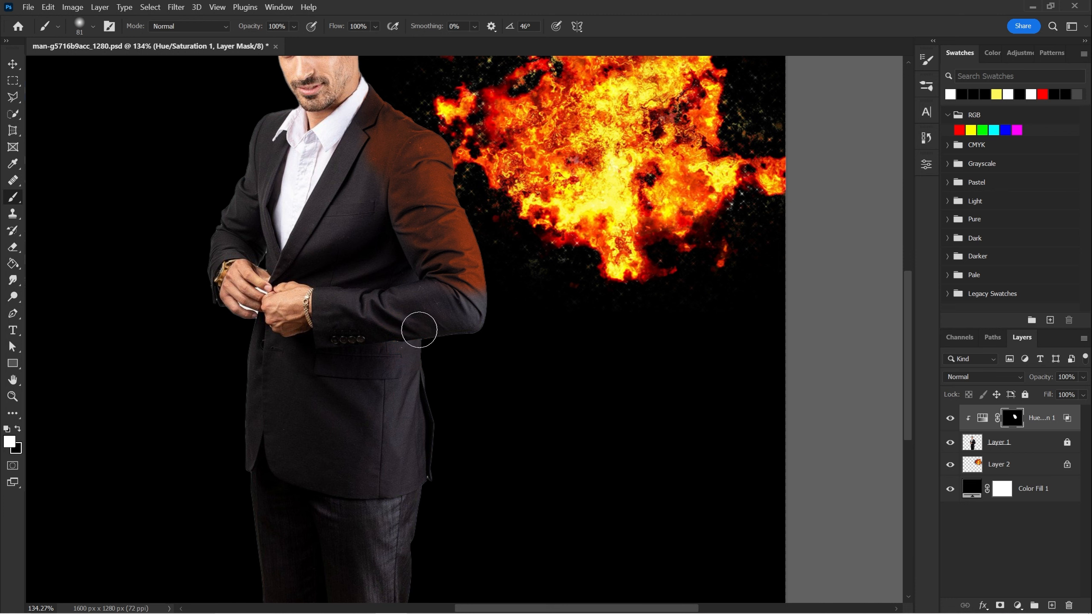
{"action": "key", "text": "ctrl+z"}
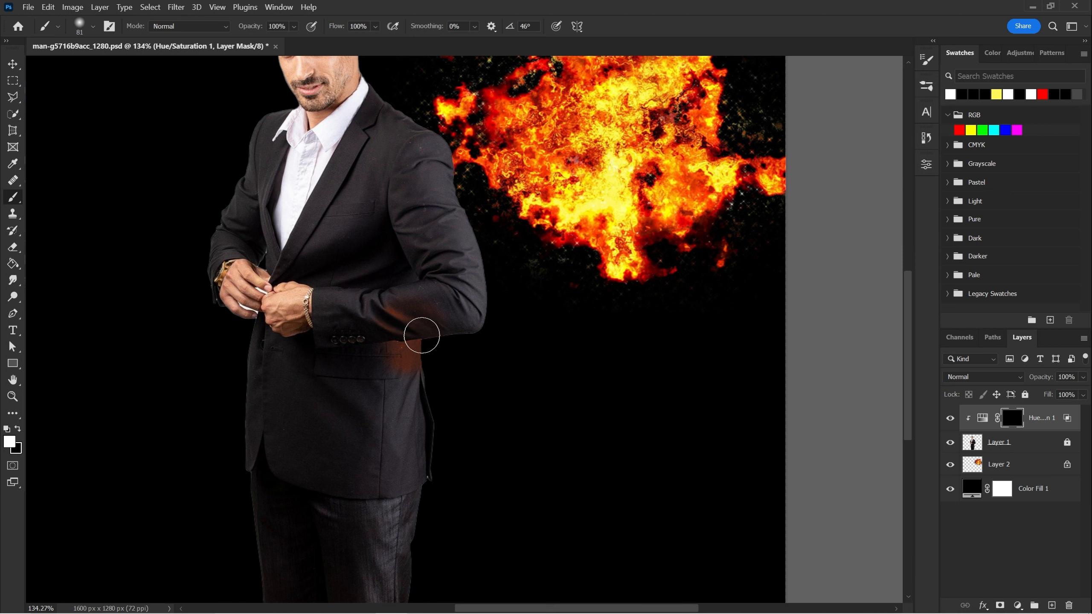
Step: Try tinting the jacket's lower side and the trouser leg facing the fire with broad white strokes on the mask
{"action": "left_click_drag", "start_coordinate": [423, 380], "coordinate": [429, 340]}
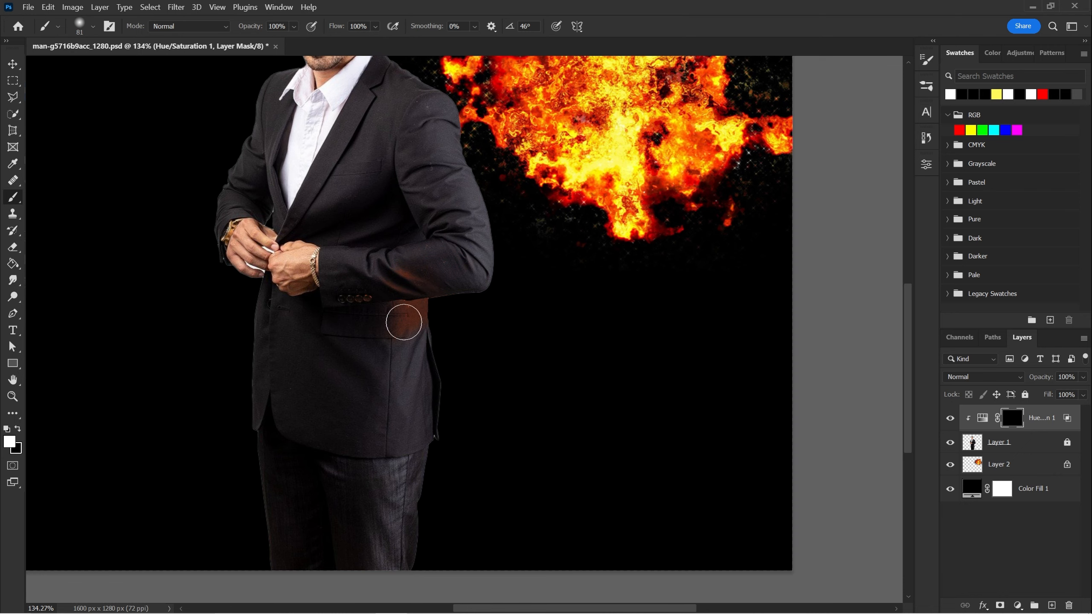
{"action": "left_click_drag", "start_coordinate": [467, 353], "coordinate": [458, 300]}
{"action": "left_click_drag", "start_coordinate": [445, 435], "coordinate": [437, 383]}
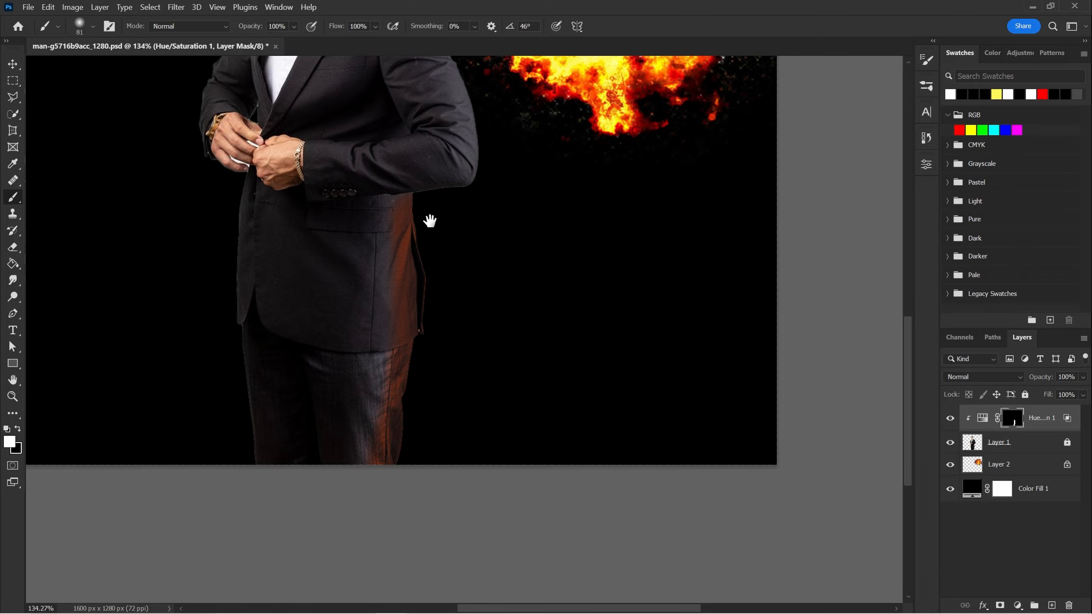
{"action": "left_click_drag", "start_coordinate": [429, 221], "coordinate": [483, 527]}
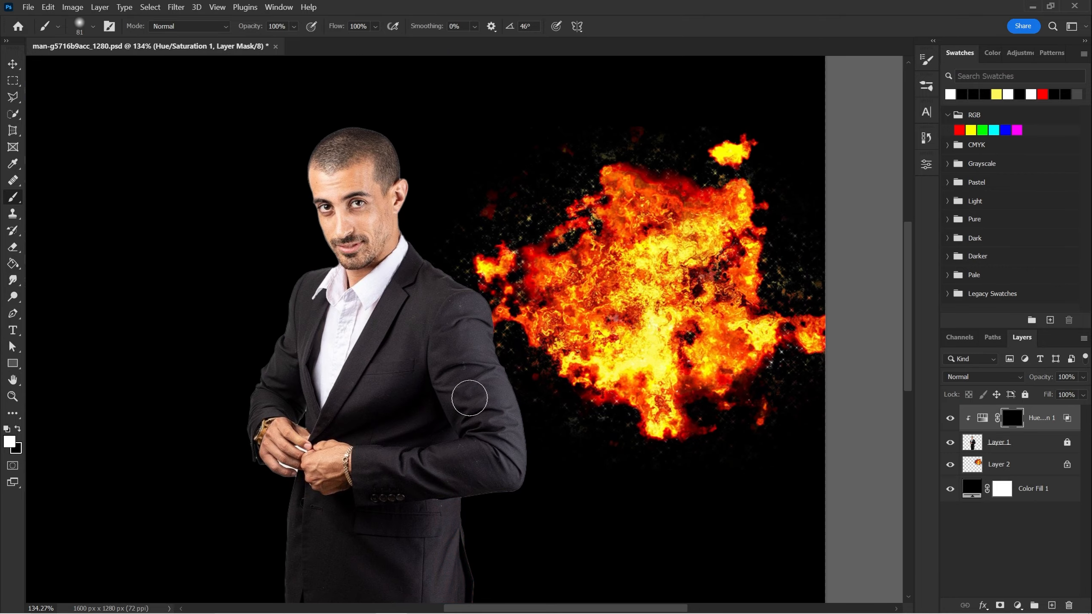
Step: Reduce the brush size and paint white on the Hue/Saturation mask along the jacket's collar and shoulder edge facing the fire
{"action": "key", "text": "z"}
{"action": "mouse_move", "coordinate": [495, 298]}
{"action": "left_mouse_down"}
{"action": "mouse_move", "coordinate": [531, 283]}
{"action": "mouse_move", "coordinate": [508, 286]}
{"action": "left_mouse_up"}
{"action": "mouse_move", "coordinate": [359, 228]}
{"action": "left_mouse_down"}
{"action": "mouse_move", "coordinate": [466, 318]}
{"action": "mouse_move", "coordinate": [476, 302]}
{"action": "left_mouse_up"}
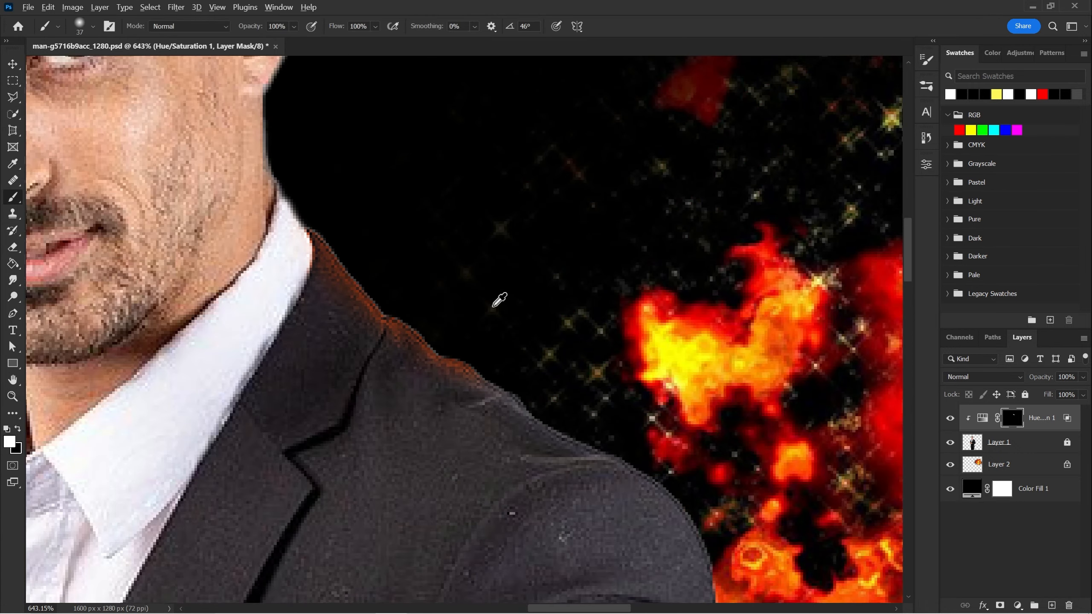
{"action": "left_click_drag", "start_coordinate": [520, 369], "coordinate": [492, 333]}
{"action": "left_click_drag", "start_coordinate": [611, 355], "coordinate": [417, 166]}
{"action": "mouse_move", "coordinate": [388, 213]}
{"action": "left_mouse_down"}
{"action": "mouse_move", "coordinate": [494, 306]}
{"action": "mouse_move", "coordinate": [544, 374]}
{"action": "left_mouse_up"}
Step: Paint white on the mask down the sleeve's outer edge to the elbow with a soft 30 px brush
{"action": "mouse_move", "coordinate": [575, 403]}
{"action": "left_mouse_down"}
{"action": "mouse_move", "coordinate": [516, 222]}
{"action": "mouse_move", "coordinate": [505, 305]}
{"action": "mouse_move", "coordinate": [494, 222]}
{"action": "left_mouse_up"}
{"action": "left_click_drag", "start_coordinate": [519, 363], "coordinate": [483, 253]}
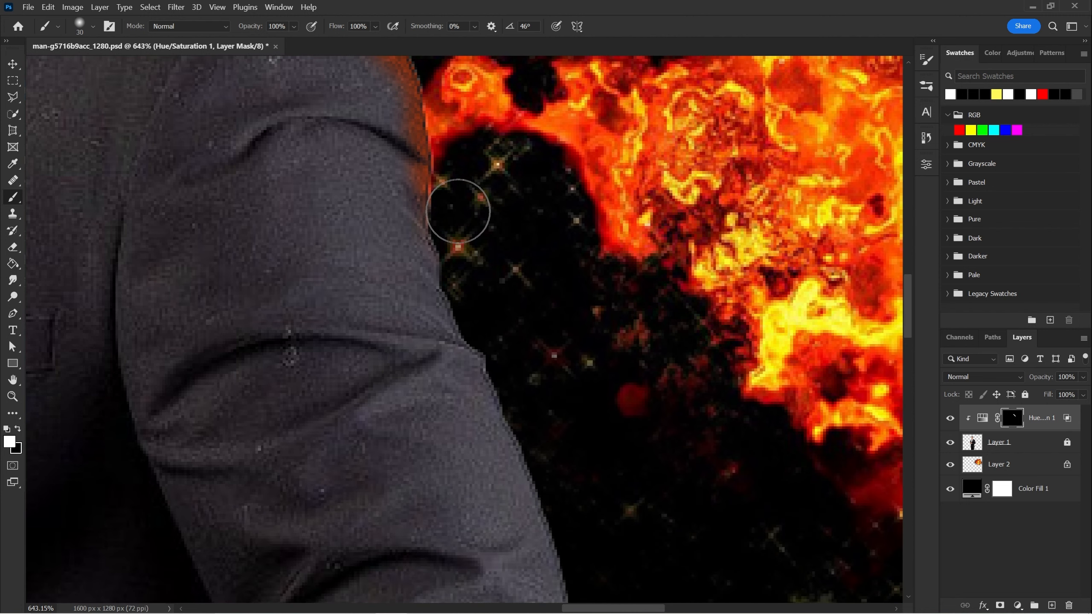
{"action": "mouse_move", "coordinate": [458, 211]}
{"action": "left_mouse_down"}
{"action": "mouse_move", "coordinate": [481, 295]}
{"action": "mouse_move", "coordinate": [533, 385]}
{"action": "left_mouse_up"}
{"action": "mouse_move", "coordinate": [555, 432]}
{"action": "left_mouse_down"}
{"action": "mouse_move", "coordinate": [507, 244]}
{"action": "mouse_move", "coordinate": [486, 215]}
{"action": "mouse_move", "coordinate": [567, 448]}
{"action": "mouse_move", "coordinate": [488, 199]}
{"action": "mouse_move", "coordinate": [496, 391]}
{"action": "mouse_move", "coordinate": [485, 481]}
{"action": "mouse_move", "coordinate": [535, 317]}
{"action": "left_mouse_up"}
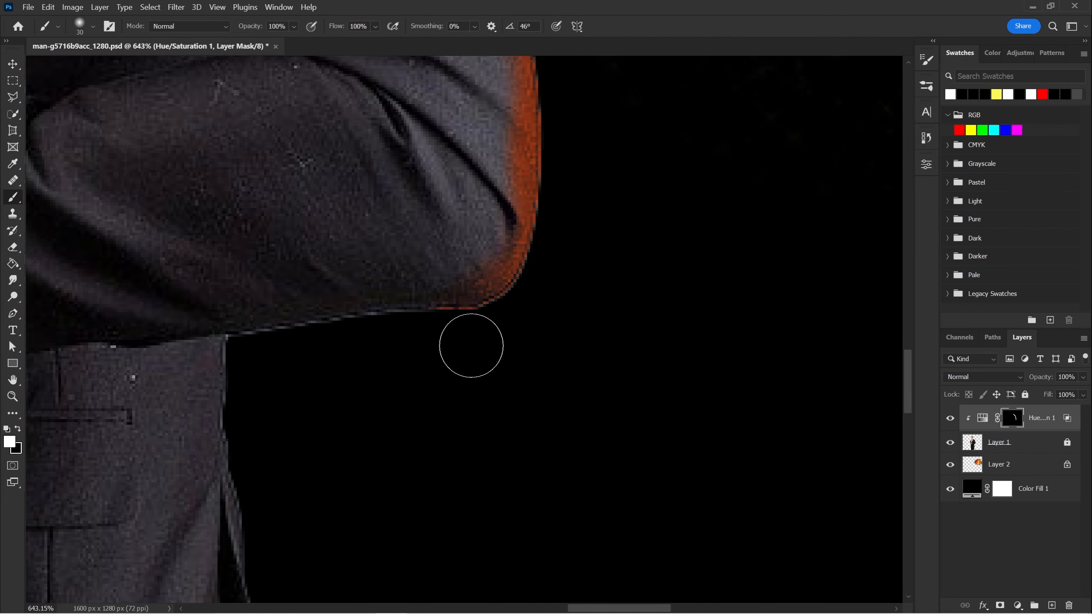
Step: Continue the orange rim light along the underside of the elbow and forearm to the top of the jacket's side
{"action": "mouse_move", "coordinate": [471, 346]}
{"action": "left_mouse_down"}
{"action": "mouse_move", "coordinate": [367, 359]}
{"action": "mouse_move", "coordinate": [385, 340]}
{"action": "mouse_move", "coordinate": [408, 348]}
{"action": "left_mouse_up"}
{"action": "left_click_drag", "start_coordinate": [411, 352], "coordinate": [548, 280]}
{"action": "left_click_drag", "start_coordinate": [471, 274], "coordinate": [479, 284]}
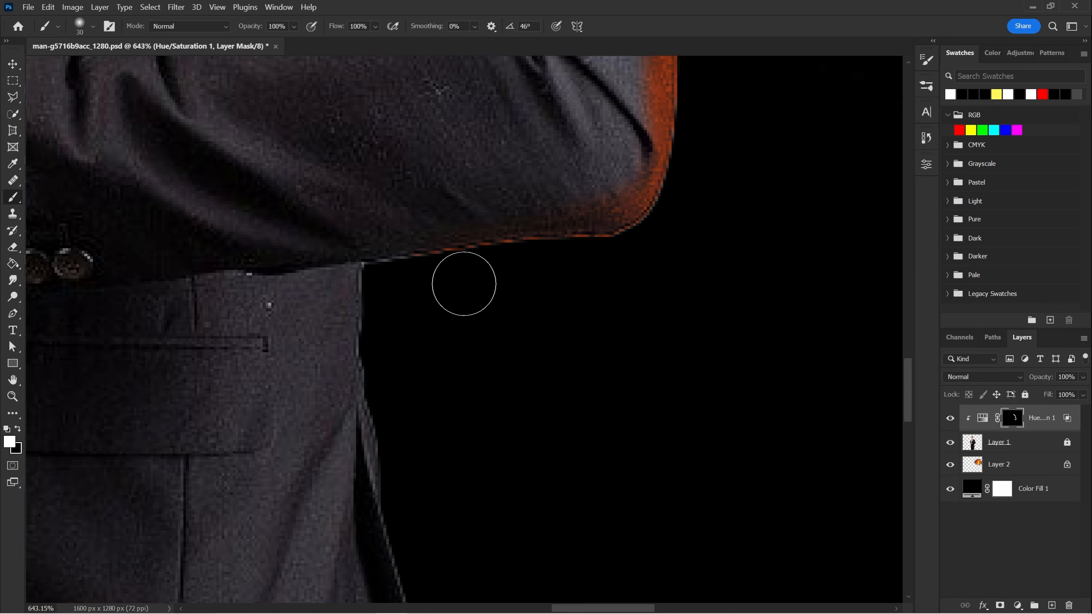
{"action": "mouse_move", "coordinate": [520, 317]}
{"action": "left_mouse_down"}
{"action": "mouse_move", "coordinate": [410, 285]}
{"action": "mouse_move", "coordinate": [415, 309]}
{"action": "left_mouse_up"}
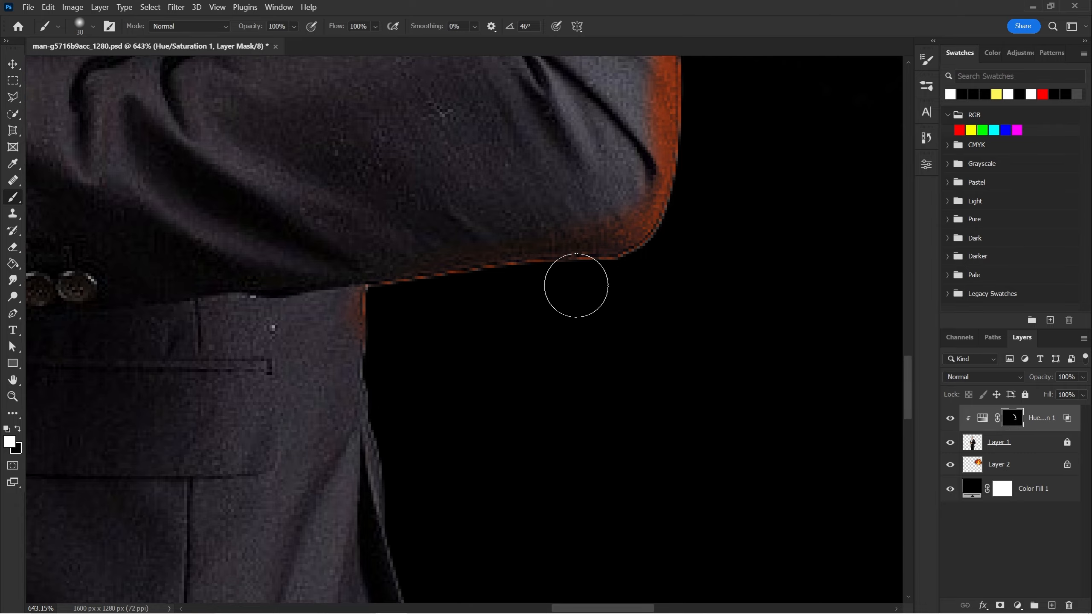
Step: Paint white on the mask along the jacket's lower side edge, from below the elbow down to the hem
{"action": "key", "text": "z"}
{"action": "scroll", "coordinate": [636, 240], "scroll_direction": "down", "scroll_amount": 4}
{"action": "scroll", "coordinate": [635, 240], "scroll_direction": "down", "scroll_amount": 3}
{"action": "scroll", "coordinate": [707, 175], "scroll_direction": "up", "scroll_amount": 2}
{"action": "scroll", "coordinate": [359, 419], "scroll_direction": "up", "scroll_amount": 5}
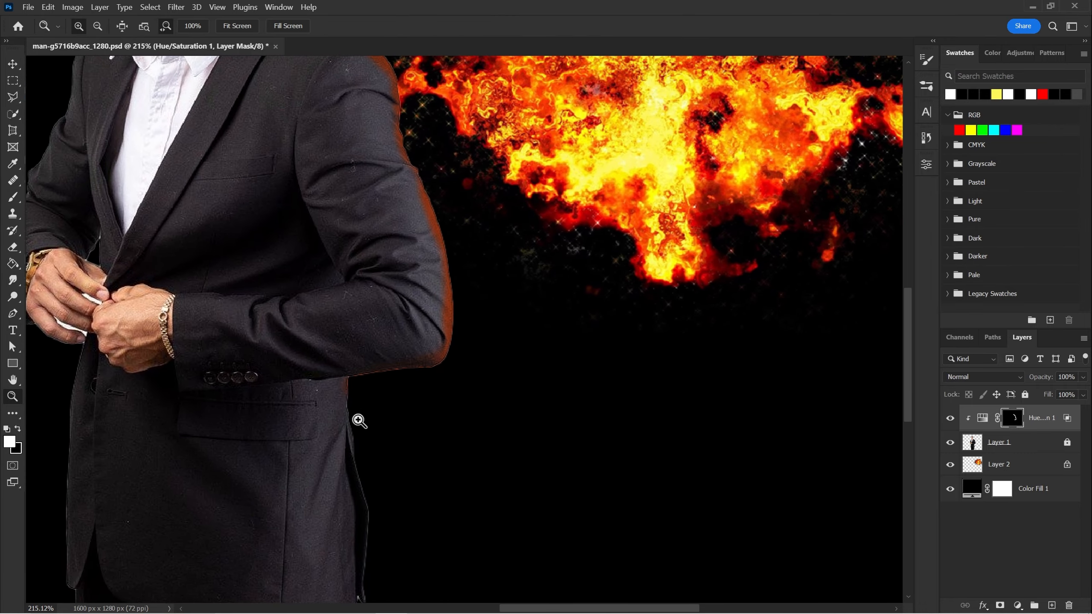
{"action": "left_click_drag", "start_coordinate": [388, 400], "coordinate": [397, 382]}
{"action": "left_click_drag", "start_coordinate": [396, 383], "coordinate": [466, 327]}
{"action": "key", "text": "b"}
{"action": "left_click_drag", "start_coordinate": [414, 275], "coordinate": [465, 555]}
{"action": "left_click_drag", "start_coordinate": [490, 572], "coordinate": [415, 310]}
{"action": "left_click_drag", "start_coordinate": [373, 241], "coordinate": [375, 590]}
{"action": "left_click_drag", "start_coordinate": [375, 594], "coordinate": [437, 204]}
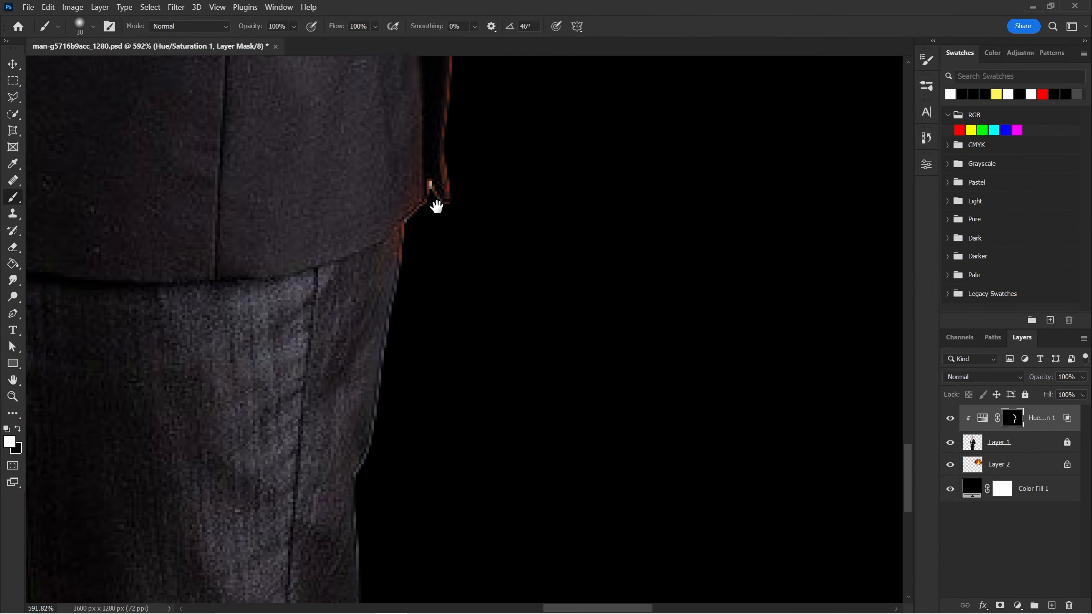
Step: Paint the orange rim light down the trouser leg's outer edge on the side facing the fire
{"action": "left_click_drag", "start_coordinate": [387, 68], "coordinate": [364, 338]}
{"action": "left_click_drag", "start_coordinate": [372, 229], "coordinate": [393, 363]}
{"action": "left_click_drag", "start_coordinate": [393, 363], "coordinate": [366, 363]}
{"action": "left_click_drag", "start_coordinate": [409, 198], "coordinate": [363, 412]}
Step: Widen the orange tint across the shoulder and upper sleeve by painting white on the mask with a soft 42 px brush
{"action": "mouse_move", "coordinate": [364, 172]}
{"action": "left_mouse_down"}
{"action": "mouse_move", "coordinate": [387, 412]}
{"action": "mouse_move", "coordinate": [496, 576]}
{"action": "left_mouse_up"}
{"action": "left_click_drag", "start_coordinate": [448, 351], "coordinate": [434, 341]}
{"action": "left_click_drag", "start_coordinate": [449, 381], "coordinate": [431, 315]}
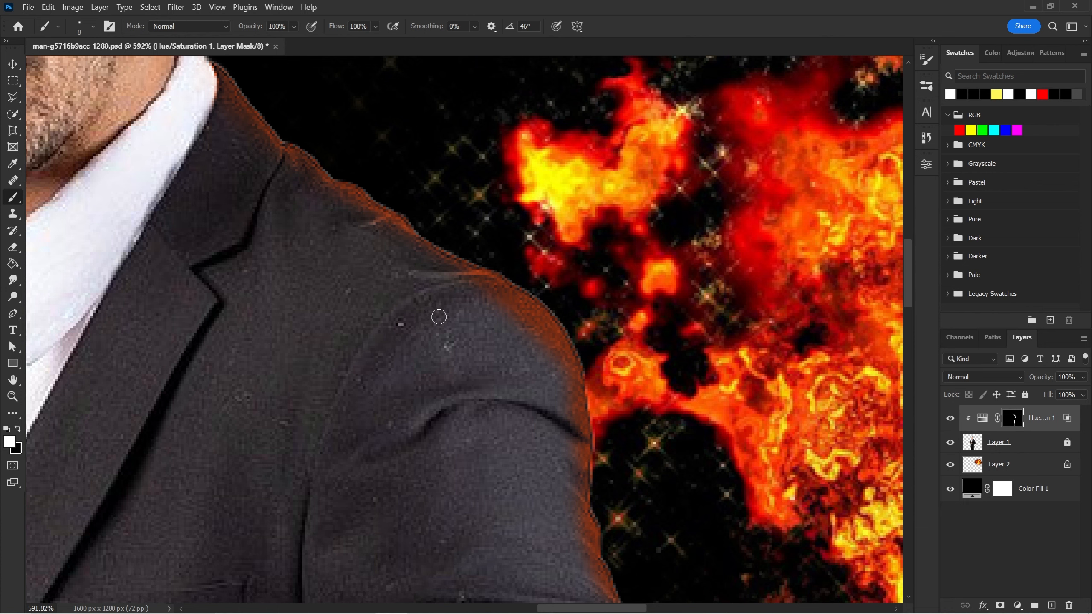
{"action": "left_click_drag", "start_coordinate": [468, 408], "coordinate": [439, 292]}
{"action": "mouse_move", "coordinate": [552, 402]}
{"action": "left_mouse_down"}
{"action": "mouse_move", "coordinate": [595, 404]}
{"action": "mouse_move", "coordinate": [558, 432]}
{"action": "mouse_move", "coordinate": [495, 320]}
{"action": "mouse_move", "coordinate": [525, 378]}
{"action": "mouse_move", "coordinate": [456, 181]}
{"action": "mouse_move", "coordinate": [360, 147]}
{"action": "mouse_move", "coordinate": [478, 379]}
{"action": "mouse_move", "coordinate": [466, 448]}
{"action": "left_mouse_up"}
{"action": "left_click_drag", "start_coordinate": [397, 271], "coordinate": [397, 251]}
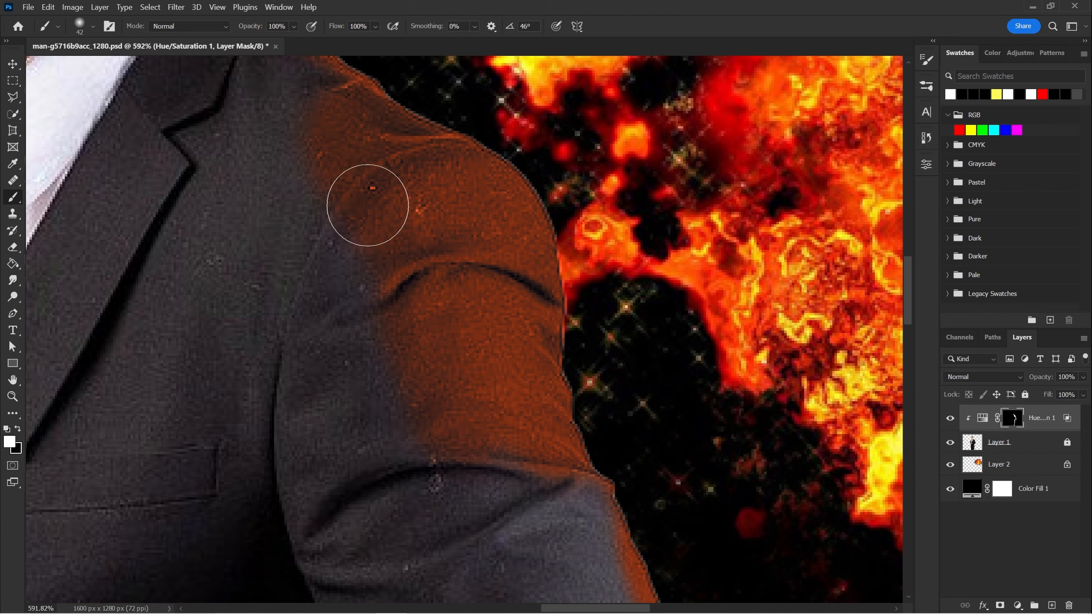
{"action": "left_click_drag", "start_coordinate": [340, 153], "coordinate": [383, 263]}
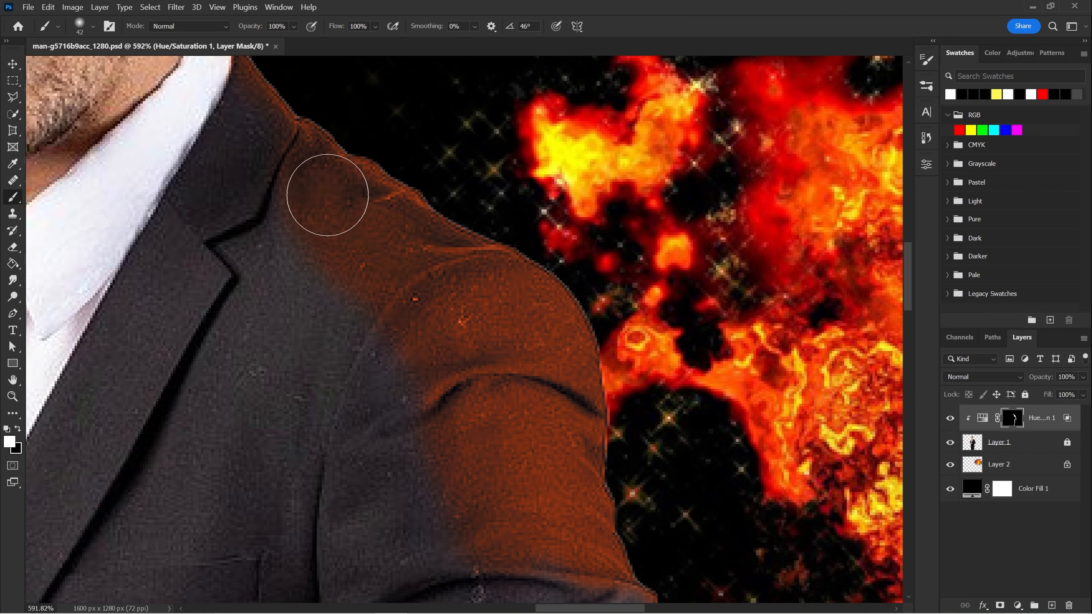
Step: Paint black on the mask with a soft 75 px brush to narrow the orange tint on the shoulder and upper sleeve
{"action": "scroll", "coordinate": [383, 178], "scroll_direction": "down", "scroll_amount": 3}
{"action": "scroll", "coordinate": [383, 178], "scroll_direction": "right", "scroll_amount": 2}
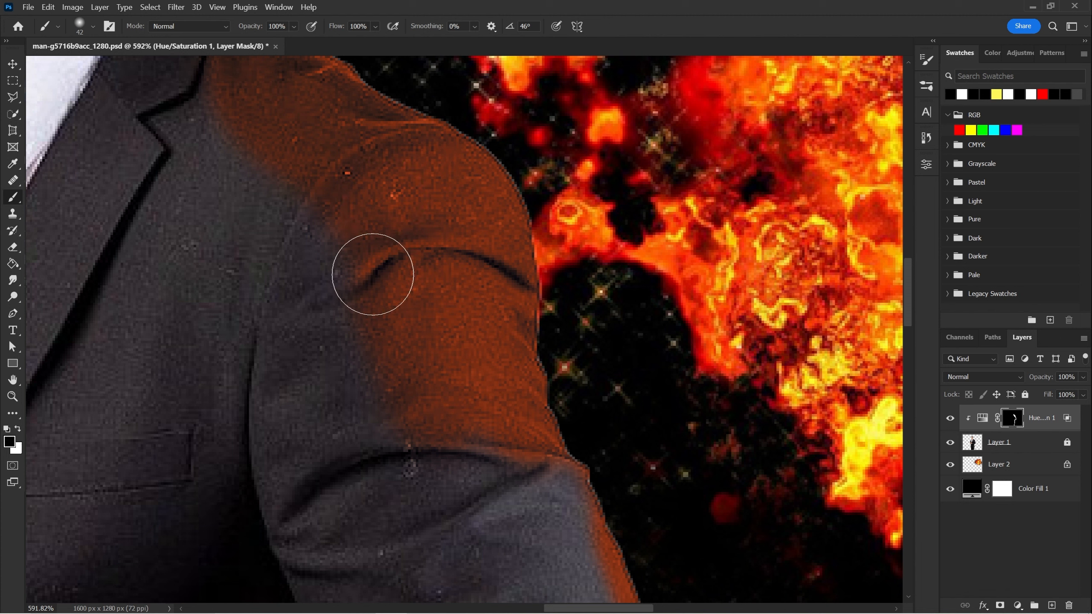
{"action": "mouse_move", "coordinate": [307, 379]}
{"action": "left_mouse_down"}
{"action": "mouse_move", "coordinate": [335, 381]}
{"action": "mouse_move", "coordinate": [356, 561]}
{"action": "mouse_move", "coordinate": [357, 524]}
{"action": "mouse_move", "coordinate": [315, 466]}
{"action": "left_mouse_up"}
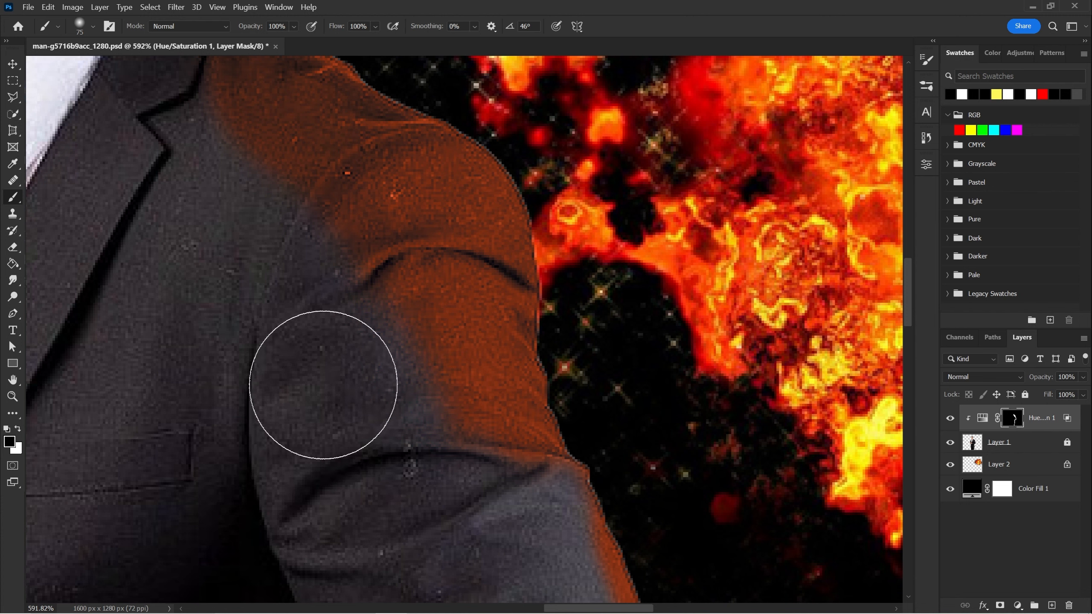
{"action": "key", "text": "space"}
{"action": "left_click_drag", "start_coordinate": [290, 322], "coordinate": [363, 450]}
{"action": "mouse_move", "coordinate": [345, 396]}
{"action": "left_mouse_down"}
{"action": "mouse_move", "coordinate": [298, 341]}
{"action": "mouse_move", "coordinate": [302, 403]}
{"action": "mouse_move", "coordinate": [320, 407]}
{"action": "mouse_move", "coordinate": [340, 316]}
{"action": "mouse_move", "coordinate": [327, 342]}
{"action": "mouse_move", "coordinate": [369, 415]}
{"action": "mouse_move", "coordinate": [414, 460]}
{"action": "mouse_move", "coordinate": [386, 409]}
{"action": "left_mouse_up"}
{"action": "key", "text": "space"}
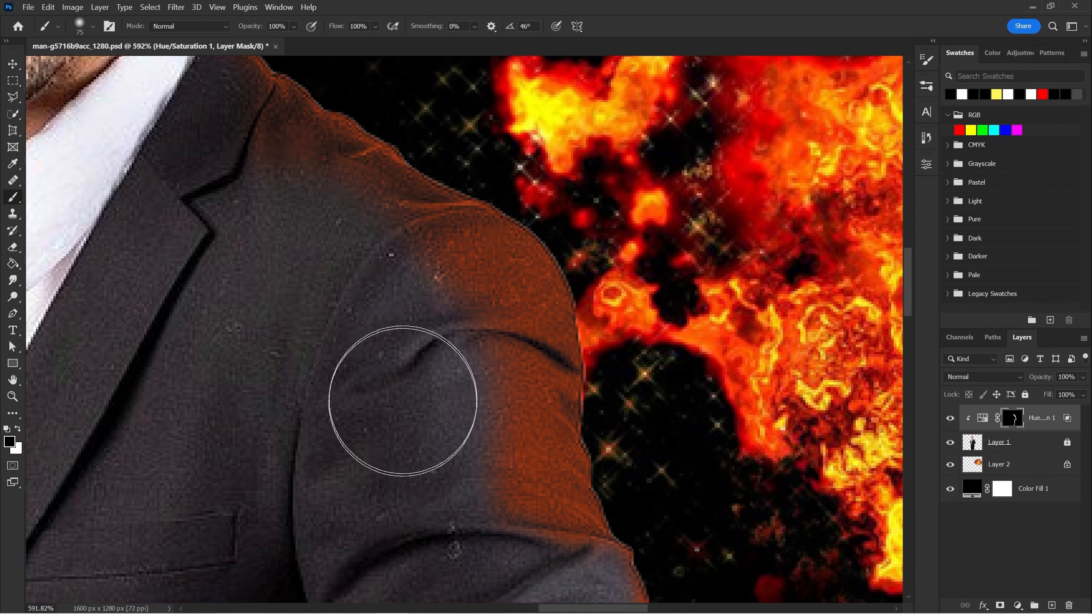
{"action": "key", "text": "space"}
{"action": "left_click_drag", "start_coordinate": [459, 380], "coordinate": [396, 344]}
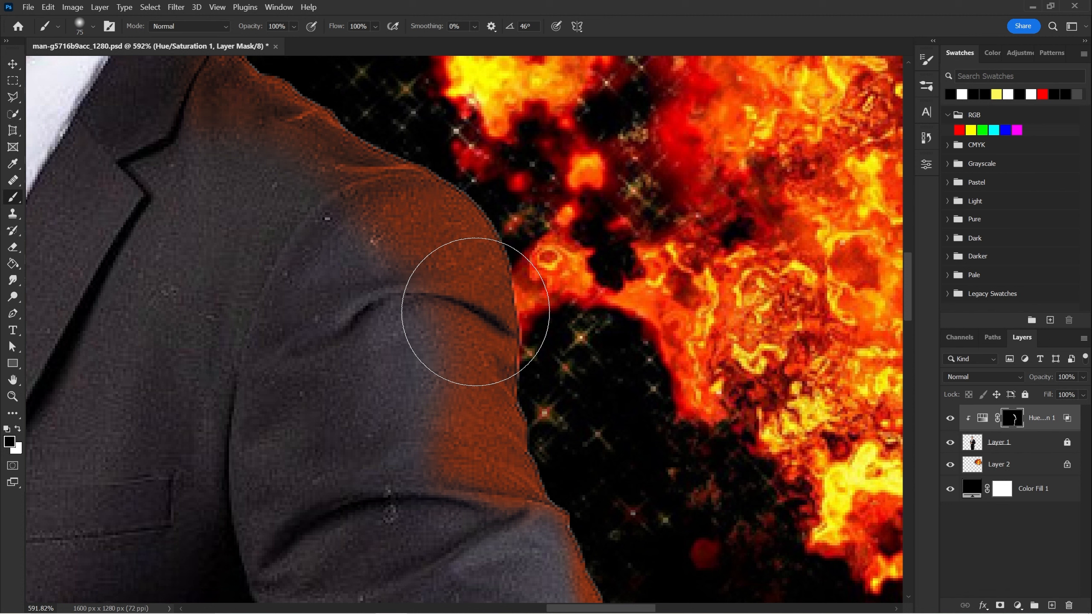
Step: Paint white on the mask over the upper jacket lapel beside the shirt collar with a 23 px brush
{"action": "key", "text": "ctrl+space"}
{"action": "left_click_drag", "start_coordinate": [478, 293], "coordinate": [488, 296]}
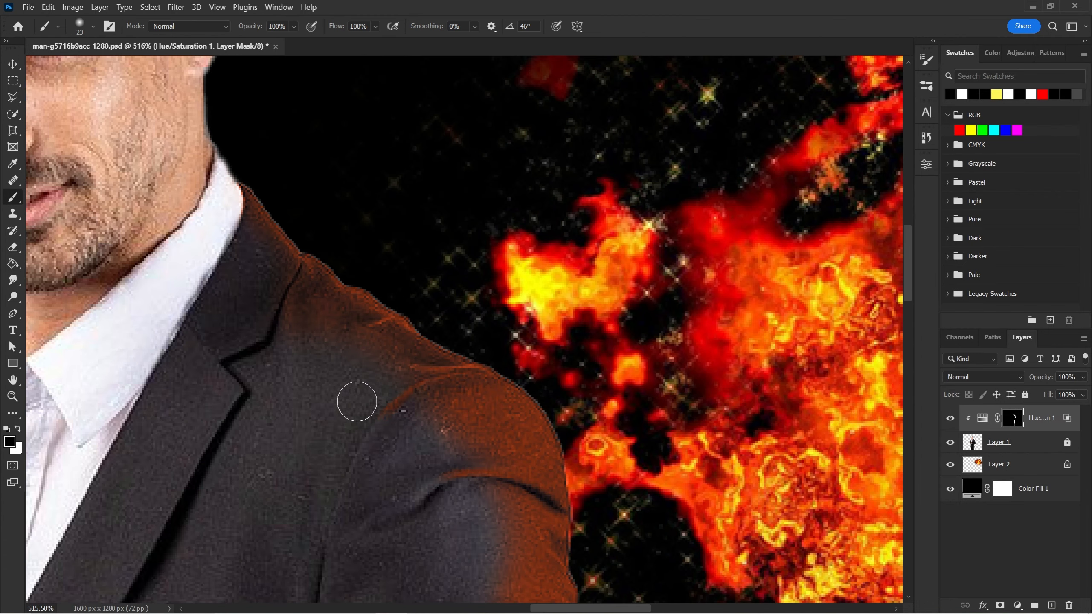
{"action": "key", "text": "ctrl+space"}
{"action": "left_click_drag", "start_coordinate": [370, 359], "coordinate": [392, 344]}
{"action": "key", "text": "space"}
{"action": "left_click_drag", "start_coordinate": [125, 314], "coordinate": [294, 451]}
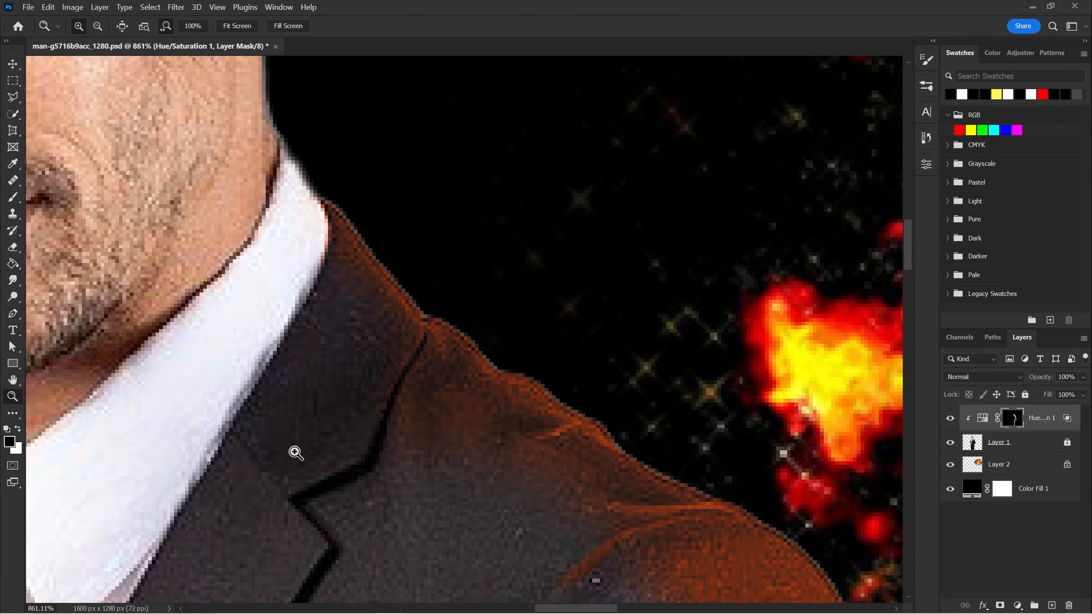
{"action": "mouse_move", "coordinate": [336, 344]}
{"action": "left_mouse_down"}
{"action": "mouse_move", "coordinate": [358, 288]}
{"action": "mouse_move", "coordinate": [344, 256]}
{"action": "mouse_move", "coordinate": [341, 287]}
{"action": "mouse_move", "coordinate": [348, 215]}
{"action": "mouse_move", "coordinate": [268, 378]}
{"action": "mouse_move", "coordinate": [312, 298]}
{"action": "mouse_move", "coordinate": [372, 297]}
{"action": "mouse_move", "coordinate": [327, 415]}
{"action": "mouse_move", "coordinate": [300, 434]}
{"action": "mouse_move", "coordinate": [342, 360]}
{"action": "left_mouse_up"}
{"action": "key", "text": "x"}
{"action": "key", "text": "space"}
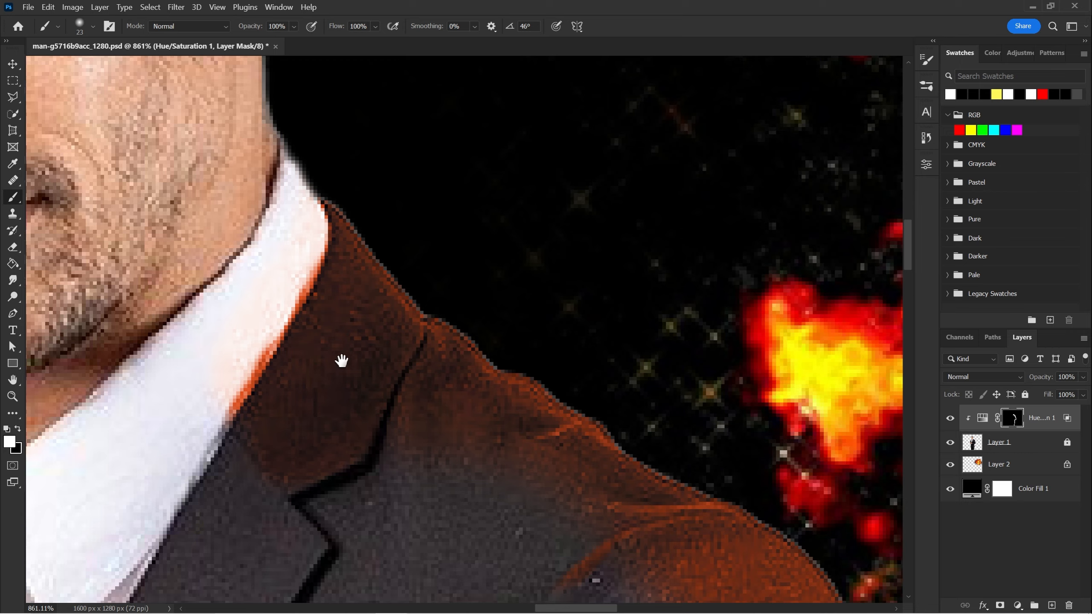
Step: Paint black on the mask along the shirt collar's edge to remove the orange spill from the white shirt
{"action": "scroll", "coordinate": [314, 336], "scroll_direction": "down", "scroll_amount": 2}
{"action": "scroll", "coordinate": [254, 282], "scroll_direction": "down", "scroll_amount": 1}
{"action": "key", "text": "x"}
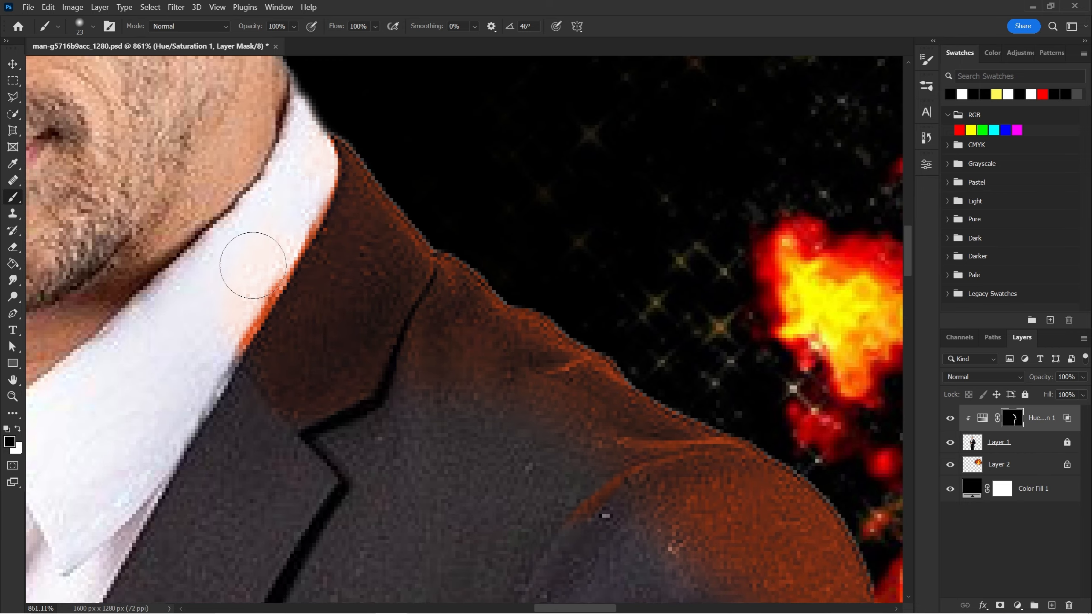
{"action": "left_click_drag", "start_coordinate": [253, 265], "coordinate": [183, 375]}
{"action": "right_click", "coordinate": [225, 513]}
{"action": "left_click", "coordinate": [176, 455]}
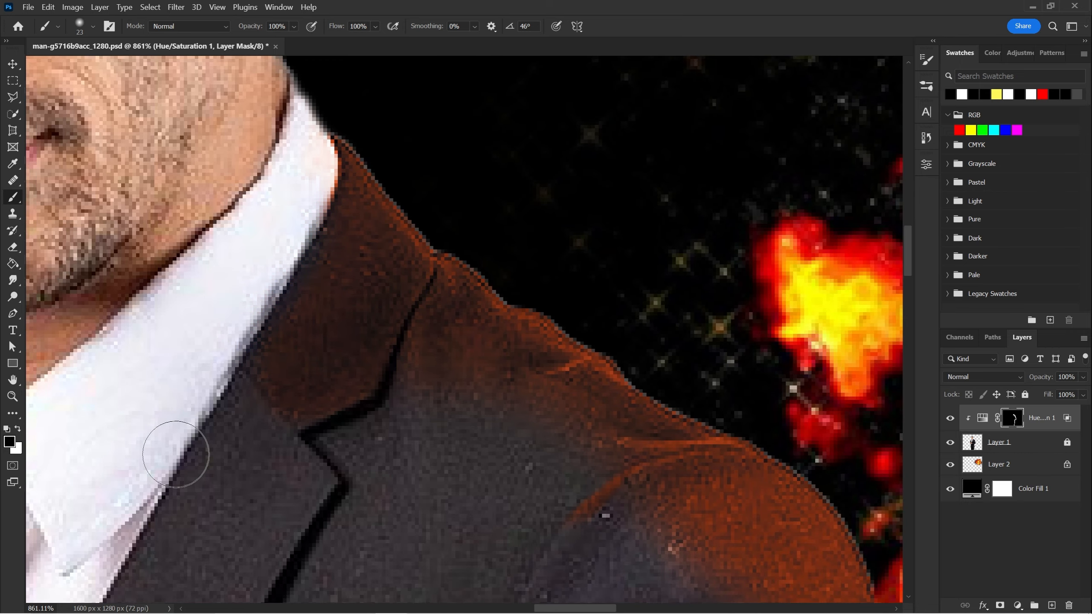
Step: Rework the orange tint on the upper lapel with a soft 42 px brush, alternating black and white on the mask
{"action": "left_click", "coordinate": [305, 455], "text": "alt"}
{"action": "left_click", "coordinate": [6, 427]}
{"action": "mouse_move", "coordinate": [281, 468]}
{"action": "left_mouse_down"}
{"action": "mouse_move", "coordinate": [370, 469]}
{"action": "mouse_move", "coordinate": [363, 445]}
{"action": "mouse_move", "coordinate": [239, 419]}
{"action": "mouse_move", "coordinate": [198, 317]}
{"action": "left_mouse_up"}
{"action": "key", "text": "x"}
{"action": "key", "text": "x"}
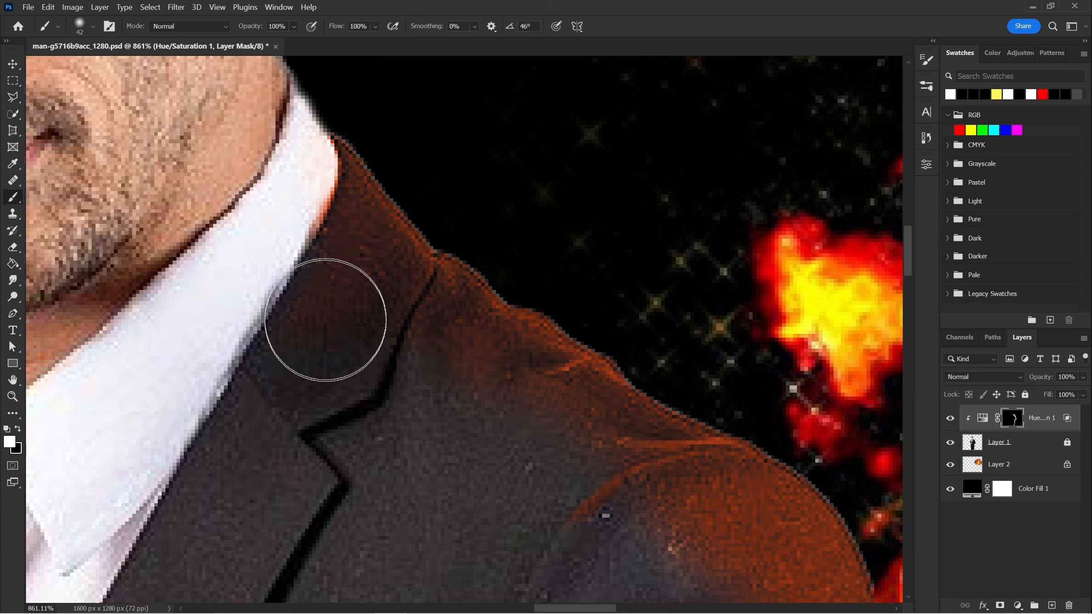
{"action": "mouse_move", "coordinate": [325, 320]}
{"action": "left_mouse_down"}
{"action": "mouse_move", "coordinate": [288, 312]}
{"action": "mouse_move", "coordinate": [260, 332]}
{"action": "left_mouse_up"}
{"action": "key", "text": "x"}
{"action": "left_click_drag", "start_coordinate": [249, 249], "coordinate": [183, 296]}
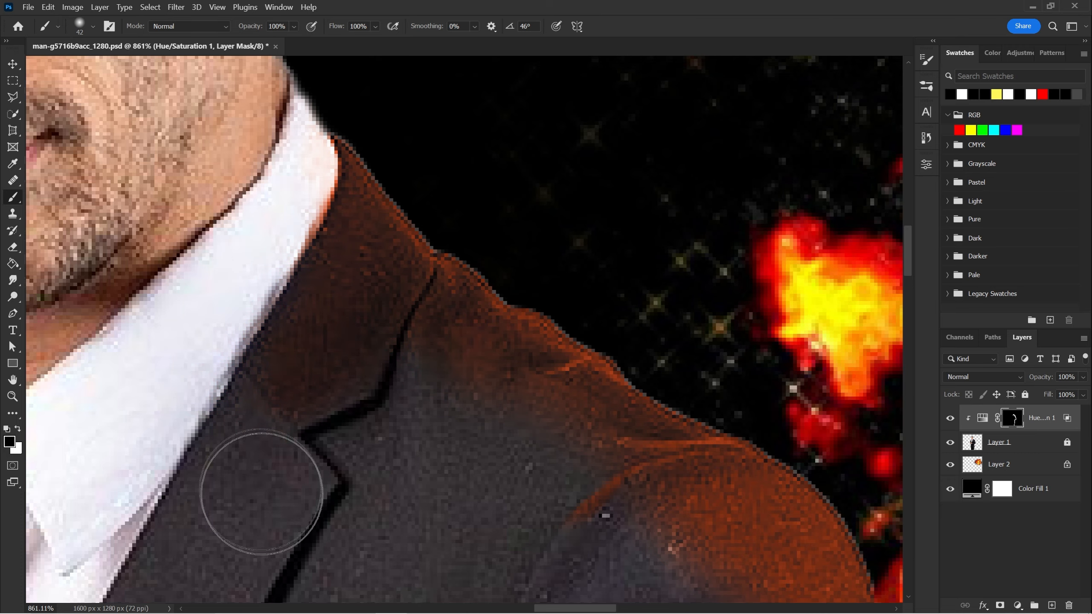
Step: Paint more orange tint along the lapel's inner edge, and mask the spill off the shirt collar with black
{"action": "key", "text": "z"}
{"action": "left_click_drag", "start_coordinate": [340, 449], "coordinate": [303, 443]}
{"action": "mouse_move", "coordinate": [316, 396]}
{"action": "left_mouse_down"}
{"action": "mouse_move", "coordinate": [343, 360]}
{"action": "mouse_move", "coordinate": [346, 380]}
{"action": "left_mouse_up"}
{"action": "key", "text": "b"}
{"action": "key", "text": "x"}
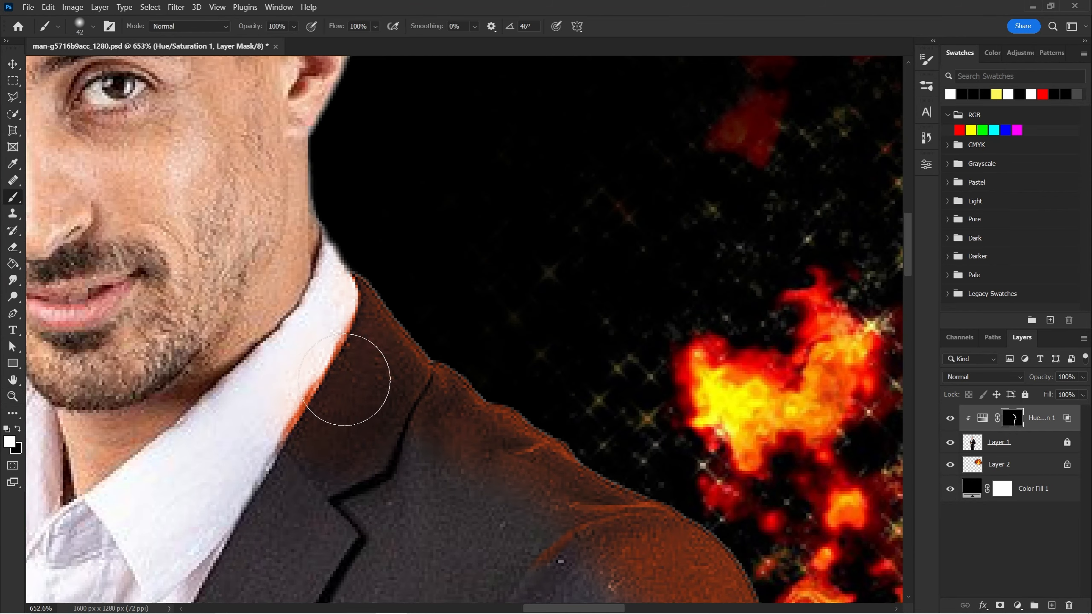
{"action": "key", "text": "x"}
{"action": "mouse_move", "coordinate": [315, 331]}
{"action": "left_mouse_down"}
{"action": "mouse_move", "coordinate": [271, 359]}
{"action": "mouse_move", "coordinate": [242, 424]}
{"action": "left_mouse_up"}
{"action": "left_click_drag", "start_coordinate": [322, 205], "coordinate": [282, 418]}
Step: Paint an orange rim light along the outer edge of the hair above the ear with the 42 px brush
{"action": "key", "text": "x"}
{"action": "mouse_move", "coordinate": [324, 301]}
{"action": "left_mouse_down"}
{"action": "mouse_move", "coordinate": [346, 280]}
{"action": "mouse_move", "coordinate": [346, 217]}
{"action": "left_mouse_up"}
{"action": "key", "text": "ctrl+z"}
{"action": "left_click_drag", "start_coordinate": [303, 405], "coordinate": [339, 508]}
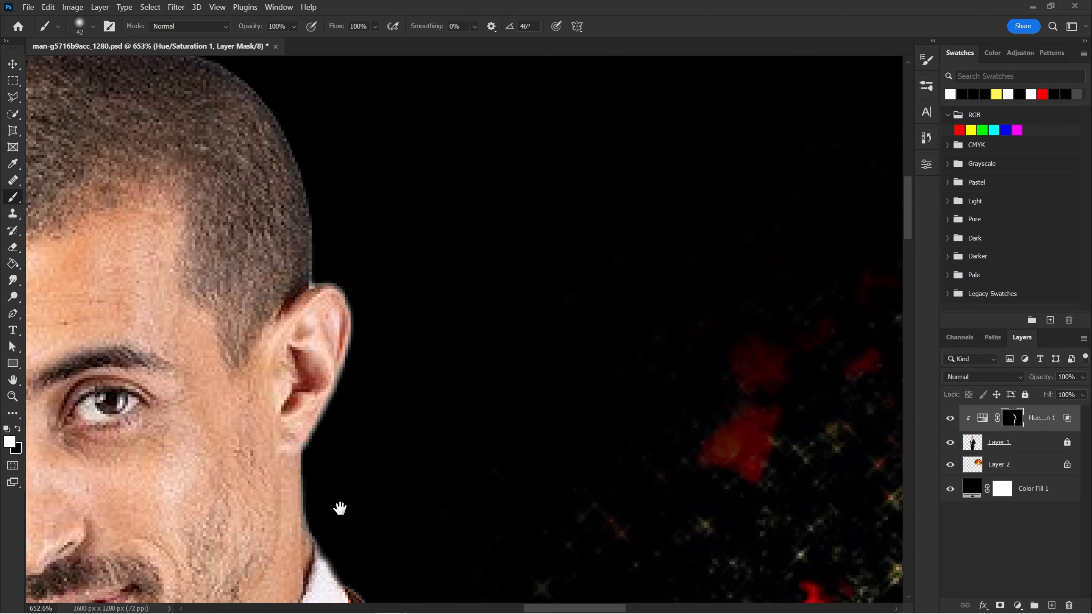
{"action": "mouse_move", "coordinate": [379, 293]}
{"action": "left_mouse_down"}
{"action": "mouse_move", "coordinate": [329, 135]}
{"action": "mouse_move", "coordinate": [359, 185]}
{"action": "mouse_move", "coordinate": [383, 340]}
{"action": "mouse_move", "coordinate": [256, 104]}
{"action": "mouse_move", "coordinate": [333, 184]}
{"action": "left_mouse_up"}
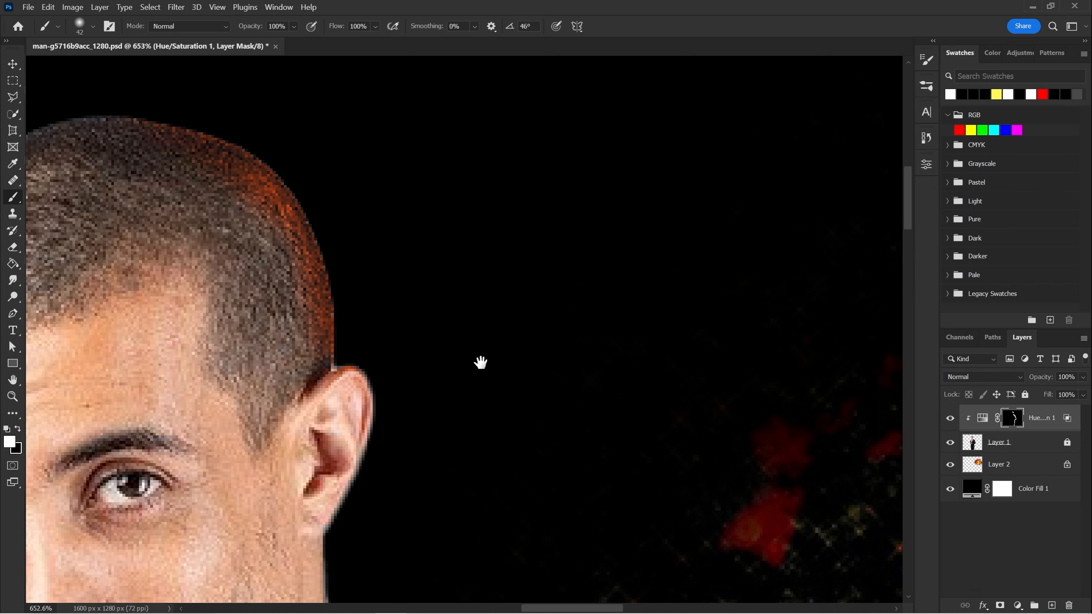
Step: Paint thin orange highlights along the sleeve fold above the elbow with a 2 px white brush
{"action": "left_click_drag", "start_coordinate": [480, 363], "coordinate": [424, 64]}
{"action": "left_click_drag", "start_coordinate": [443, 580], "coordinate": [365, 71]}
{"action": "left_click_drag", "start_coordinate": [321, 293], "coordinate": [318, 280]}
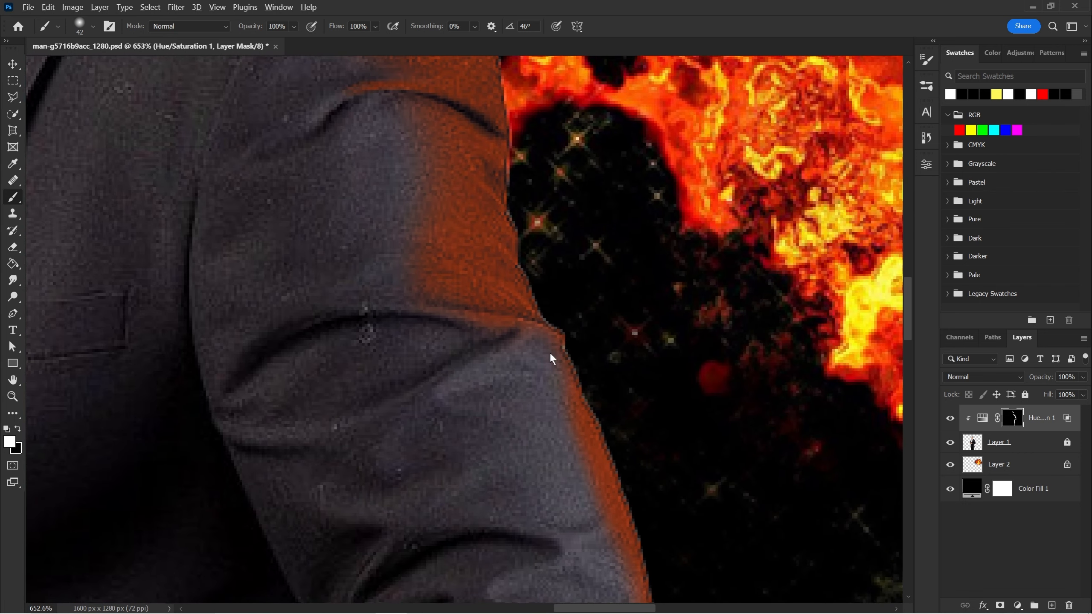
{"action": "left_click_drag", "start_coordinate": [552, 354], "coordinate": [466, 342]}
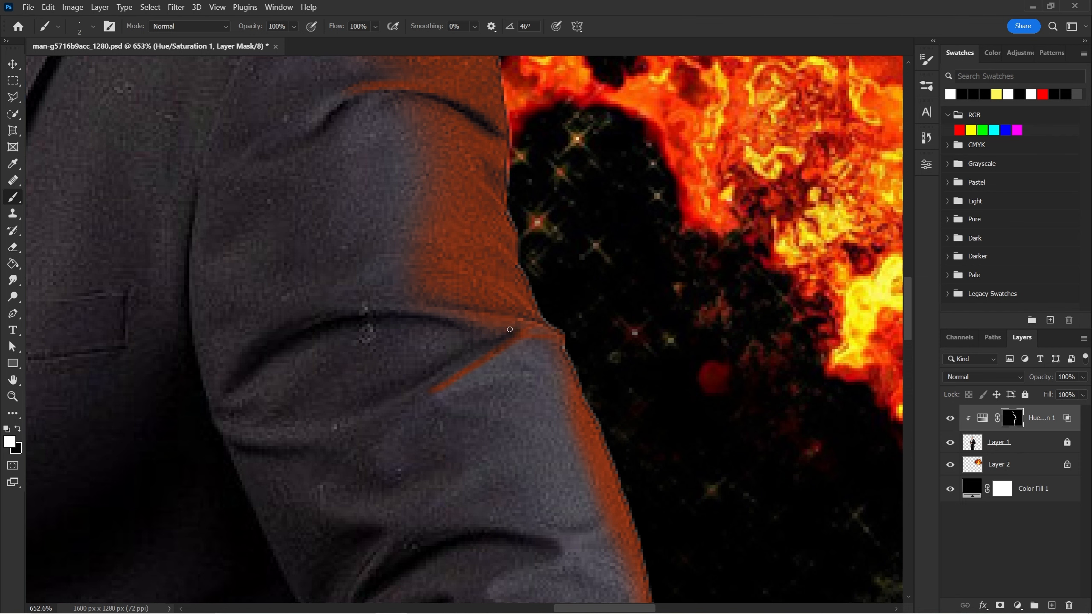
{"action": "mouse_move", "coordinate": [558, 326]}
{"action": "left_mouse_down"}
{"action": "mouse_move", "coordinate": [448, 256]}
{"action": "mouse_move", "coordinate": [469, 256]}
{"action": "mouse_move", "coordinate": [471, 325]}
{"action": "mouse_move", "coordinate": [494, 360]}
{"action": "left_mouse_up"}
{"action": "left_click_drag", "start_coordinate": [351, 333], "coordinate": [323, 334]}
{"action": "left_click_drag", "start_coordinate": [306, 334], "coordinate": [324, 334]}
Step: Refine the orange rim light down the sleeve to the elbow and soften its inner edge with a 112 px black brush
{"action": "key", "text": "x"}
{"action": "left_click_drag", "start_coordinate": [481, 503], "coordinate": [520, 501]}
{"action": "left_click_drag", "start_coordinate": [403, 244], "coordinate": [409, 244]}
{"action": "key", "text": "x"}
{"action": "left_click_drag", "start_coordinate": [267, 284], "coordinate": [525, 255]}
{"action": "mouse_move", "coordinate": [471, 193]}
{"action": "left_mouse_down"}
{"action": "mouse_move", "coordinate": [364, 266]}
{"action": "mouse_move", "coordinate": [243, 307]}
{"action": "left_mouse_up"}
{"action": "left_click_drag", "start_coordinate": [452, 275], "coordinate": [536, 274]}
{"action": "left_click_drag", "start_coordinate": [340, 340], "coordinate": [316, 339]}
{"action": "key", "text": "b"}
{"action": "scroll", "coordinate": [327, 344], "scroll_direction": "up", "scroll_amount": 5}
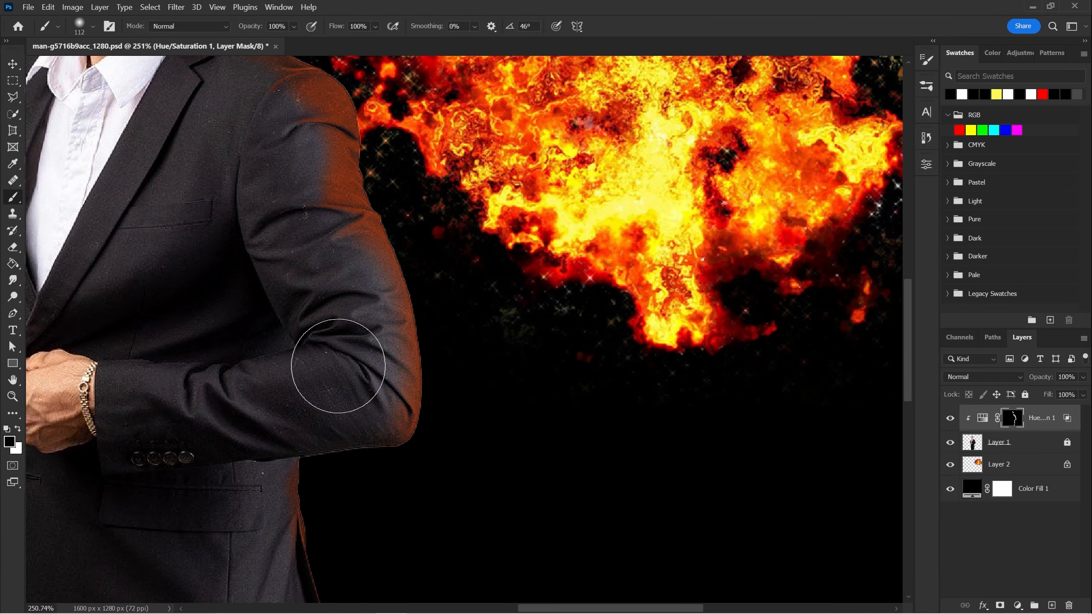
Step: Paint fine orange highlights along the fabric creases around the elbow with small soft brushes of 3 and 7 px
{"action": "left_click_drag", "start_coordinate": [397, 403], "coordinate": [366, 426]}
{"action": "left_click_drag", "start_coordinate": [385, 493], "coordinate": [358, 372]}
{"action": "left_click_drag", "start_coordinate": [359, 373], "coordinate": [371, 376]}
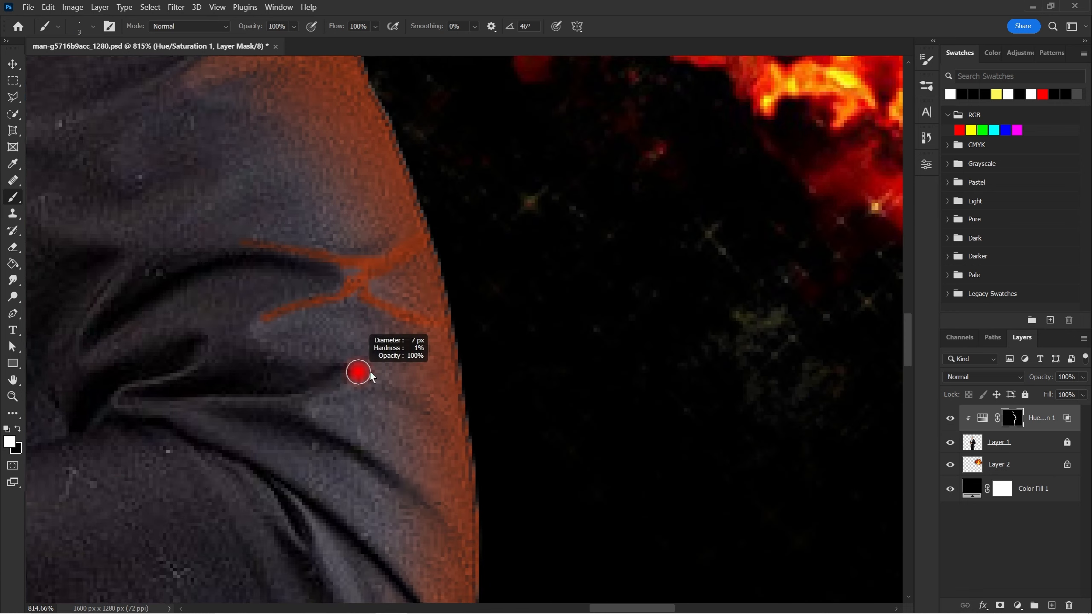
{"action": "mouse_move", "coordinate": [302, 366]}
{"action": "left_mouse_down"}
{"action": "mouse_move", "coordinate": [446, 388]}
{"action": "mouse_move", "coordinate": [375, 360]}
{"action": "left_mouse_up"}
{"action": "left_click_drag", "start_coordinate": [404, 280], "coordinate": [409, 337]}
{"action": "left_click_drag", "start_coordinate": [395, 206], "coordinate": [449, 339]}
{"action": "left_click_drag", "start_coordinate": [498, 517], "coordinate": [447, 291]}
{"action": "left_click_drag", "start_coordinate": [378, 318], "coordinate": [284, 250]}
{"action": "left_click_drag", "start_coordinate": [446, 291], "coordinate": [469, 210]}
{"action": "mouse_move", "coordinate": [366, 304]}
{"action": "left_mouse_down"}
{"action": "mouse_move", "coordinate": [346, 304]}
{"action": "mouse_move", "coordinate": [395, 378]}
{"action": "left_mouse_up"}
{"action": "left_click_drag", "start_coordinate": [268, 239], "coordinate": [336, 239]}
Step: Alternate black and white strokes on the mask to refine the orange glow on the jacket's side, face and neck
{"action": "key", "text": "x"}
{"action": "mouse_move", "coordinate": [334, 558]}
{"action": "left_mouse_down"}
{"action": "mouse_move", "coordinate": [305, 337]}
{"action": "mouse_move", "coordinate": [327, 499]}
{"action": "left_mouse_up"}
{"action": "left_click_drag", "start_coordinate": [241, 133], "coordinate": [263, 295]}
{"action": "key", "text": "x"}
{"action": "mouse_move", "coordinate": [344, 322]}
{"action": "left_mouse_down"}
{"action": "mouse_move", "coordinate": [430, 321]}
{"action": "mouse_move", "coordinate": [396, 378]}
{"action": "left_mouse_up"}
{"action": "left_click_drag", "start_coordinate": [407, 230], "coordinate": [516, 204]}
{"action": "left_click_drag", "start_coordinate": [384, 472], "coordinate": [417, 545]}
{"action": "key", "text": "x"}
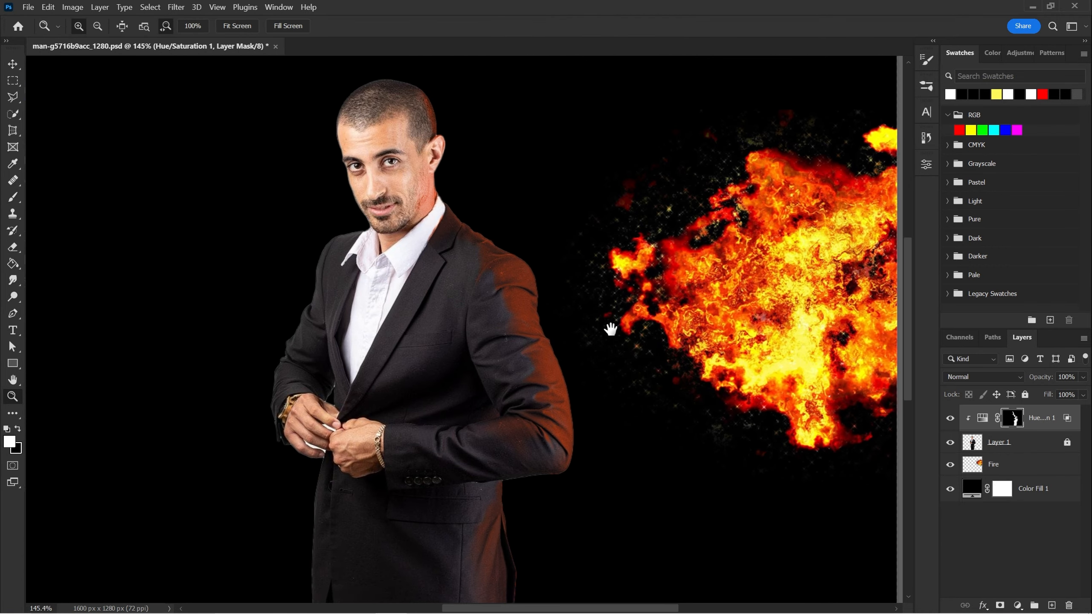
Step: Examine the orange glow on the whole figure against the fire, from close up and across the full canvas
{"action": "mouse_move", "coordinate": [609, 329]}
{"action": "left_mouse_down"}
{"action": "mouse_move", "coordinate": [499, 253]}
{"action": "mouse_move", "coordinate": [499, 242]}
{"action": "left_mouse_up"}
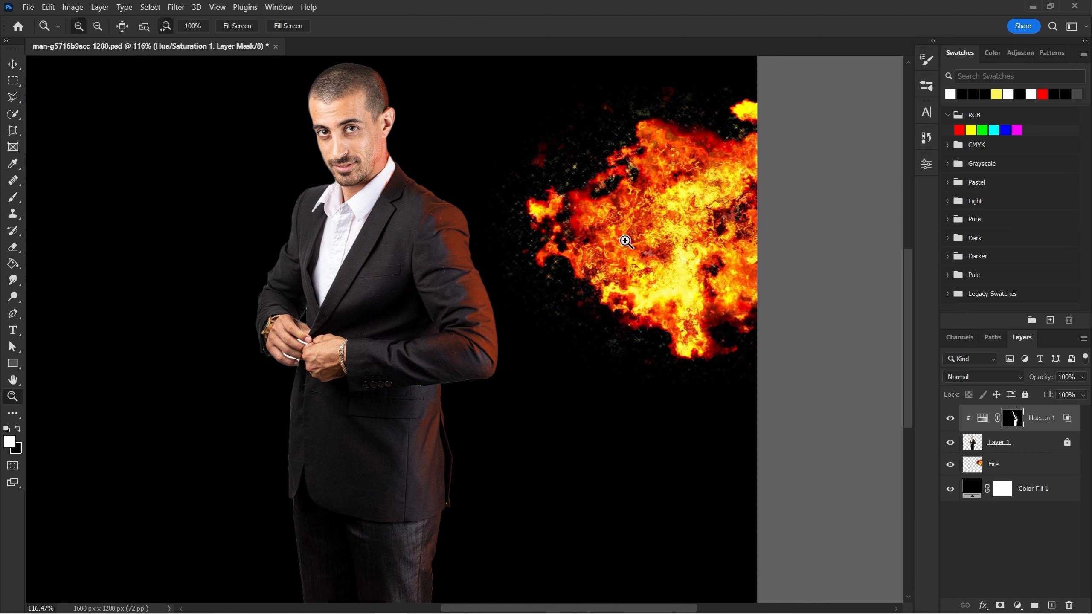
{"action": "key", "text": "v"}
{"action": "left_click_drag", "start_coordinate": [622, 238], "coordinate": [629, 295]}
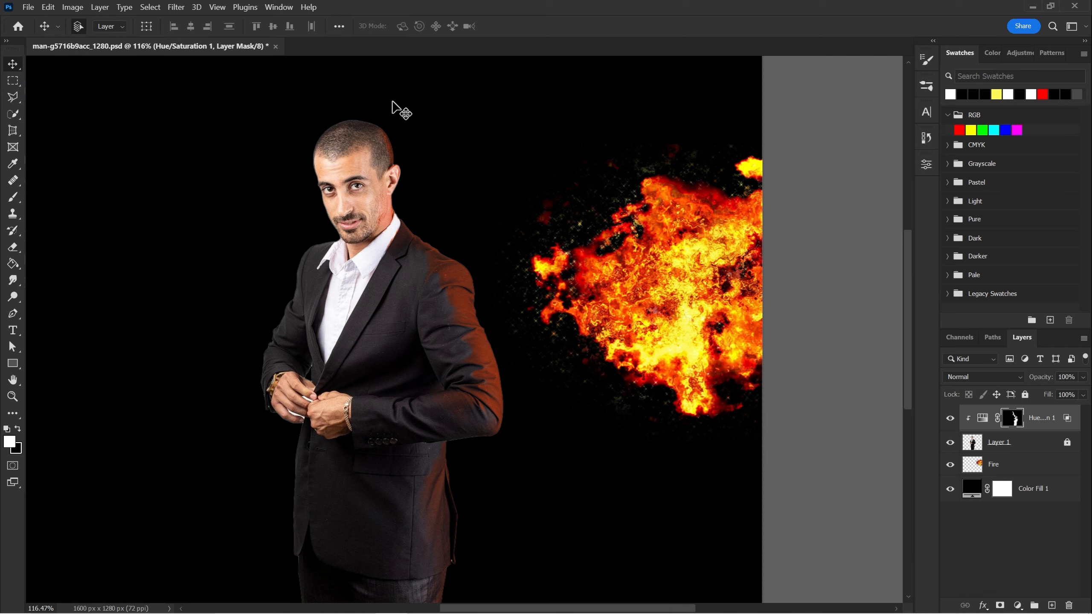
{"action": "left_click_drag", "start_coordinate": [416, 177], "coordinate": [453, 316]}
{"action": "key", "text": "z"}
{"action": "left_click_drag", "start_coordinate": [424, 248], "coordinate": [486, 258]}
{"action": "key", "text": "b"}
{"action": "mouse_move", "coordinate": [457, 302]}
{"action": "left_mouse_down"}
{"action": "mouse_move", "coordinate": [379, 259]}
{"action": "mouse_move", "coordinate": [286, 82]}
{"action": "left_mouse_up"}
{"action": "key", "text": "z"}
{"action": "left_click_drag", "start_coordinate": [556, 378], "coordinate": [493, 243]}
{"action": "left_click_drag", "start_coordinate": [568, 258], "coordinate": [558, 292]}
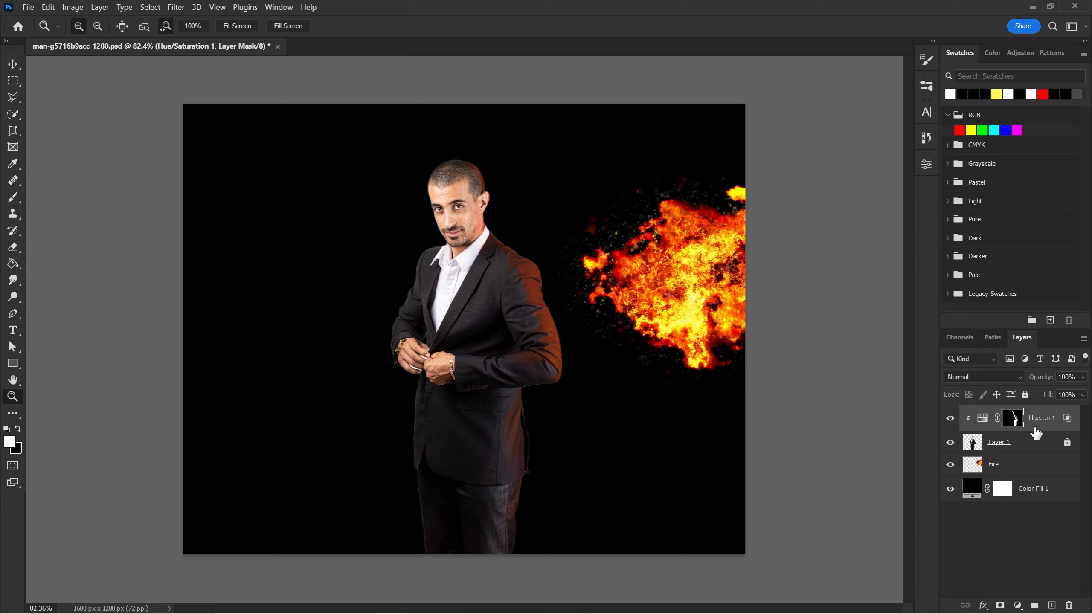
Step: Duplicate the clipped Hue/Saturation adjustment layer with its mask directly above the man's layer
{"action": "key", "text": "alt"}
{"action": "left_click_drag", "start_coordinate": [1036, 405], "coordinate": [1039, 430]}
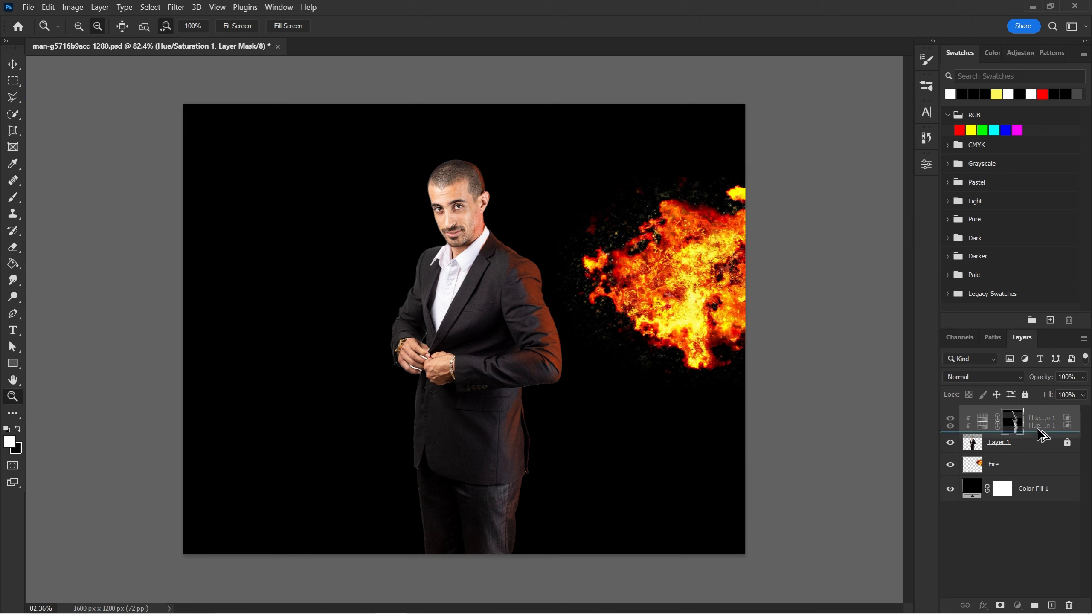